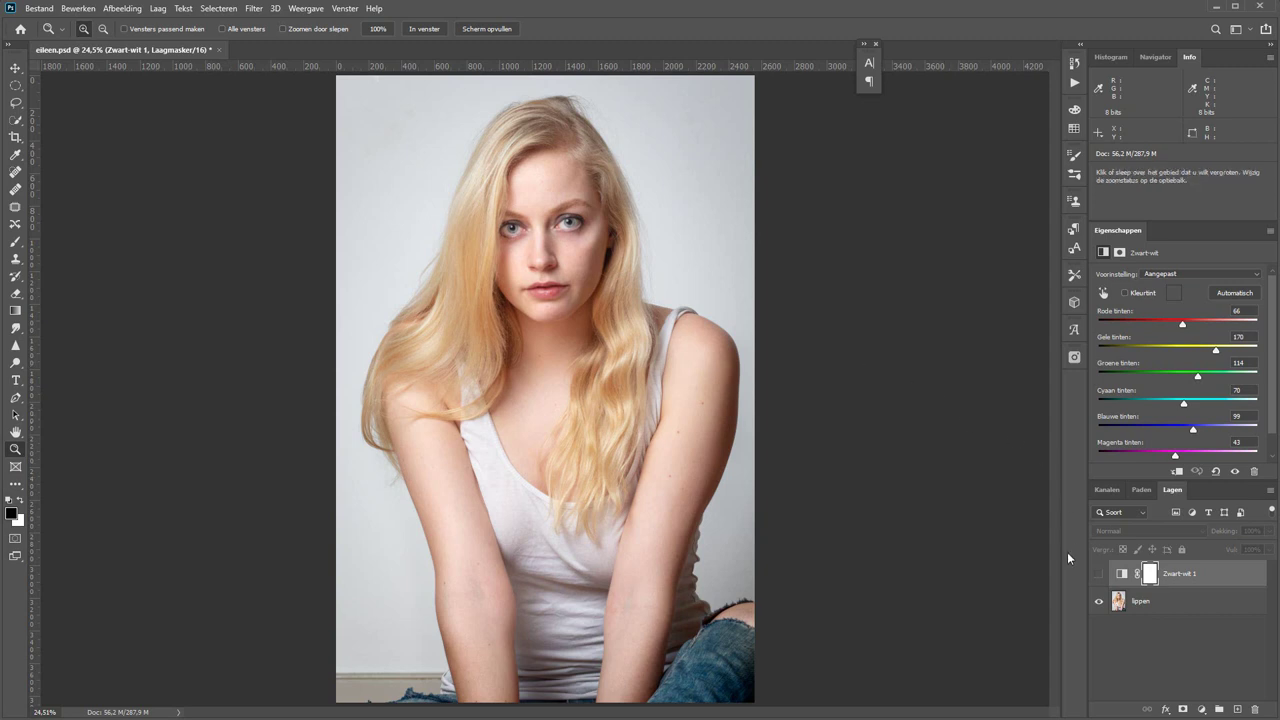
# Step: Make the Zwart-wit 1 black-and-white adjustment layer visible above 'lippen'
pyautogui.click(1099, 575)
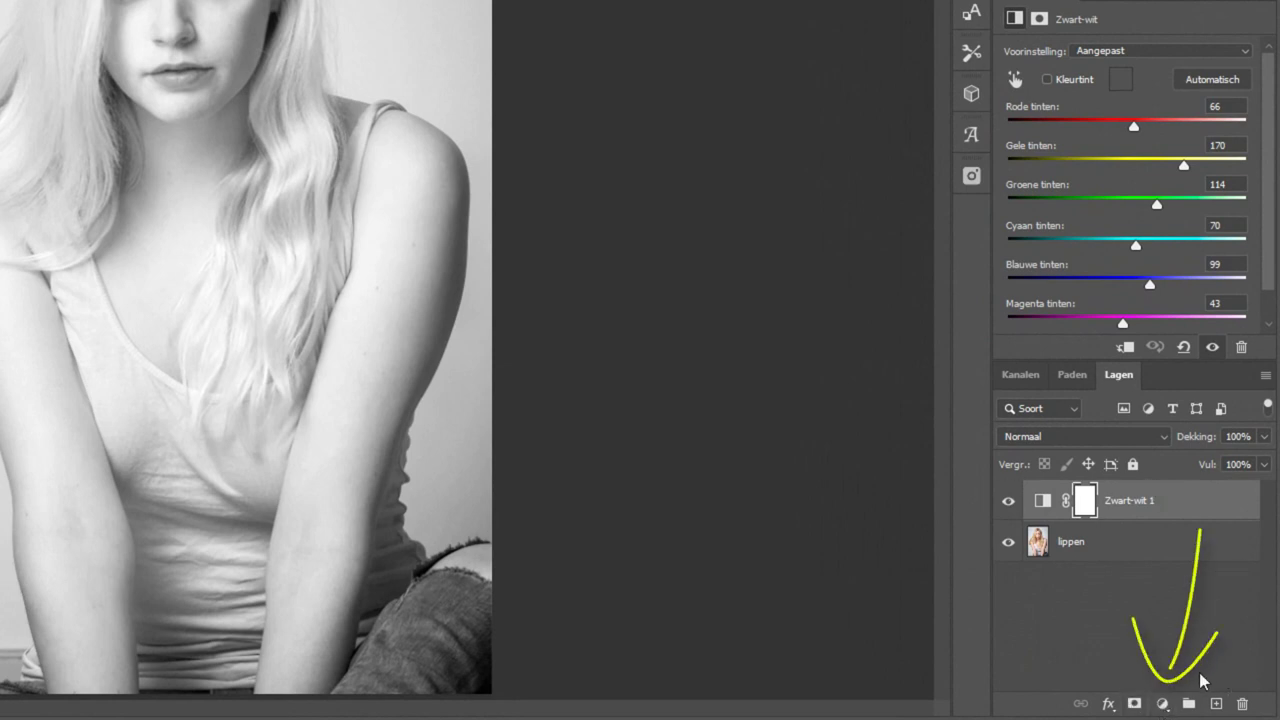
pyautogui.click(1162, 703)
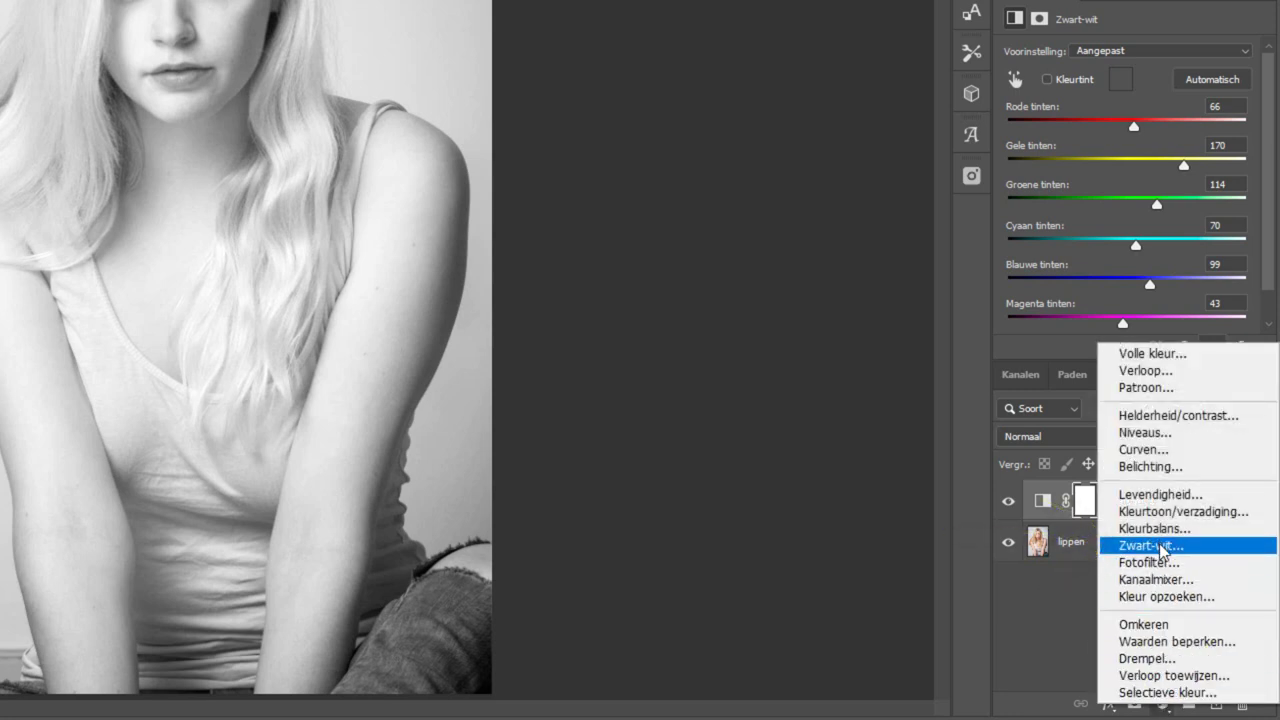
pyautogui.click(1045, 620)
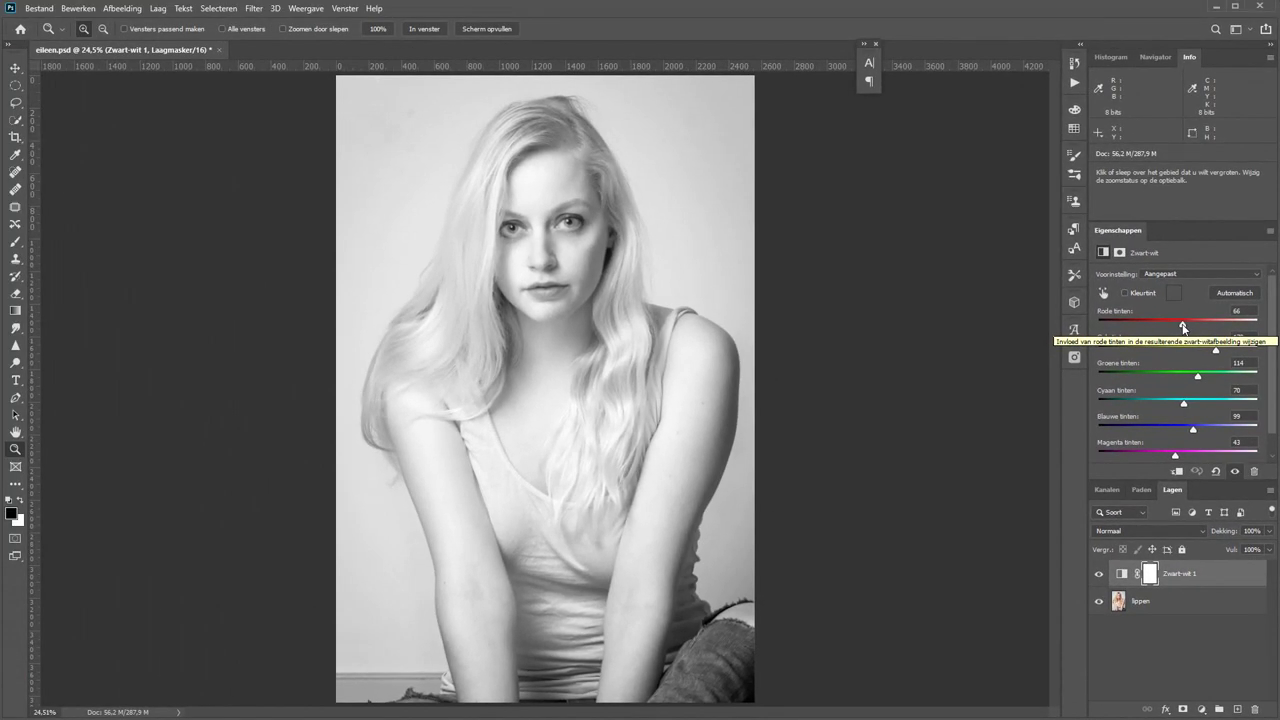
# Step: Set the Zwart-wit 1 sliders to Red 66, Blue 300 and Cyan 300
pyautogui.moveTo(1183, 326); pyautogui.dragTo(1210, 328)
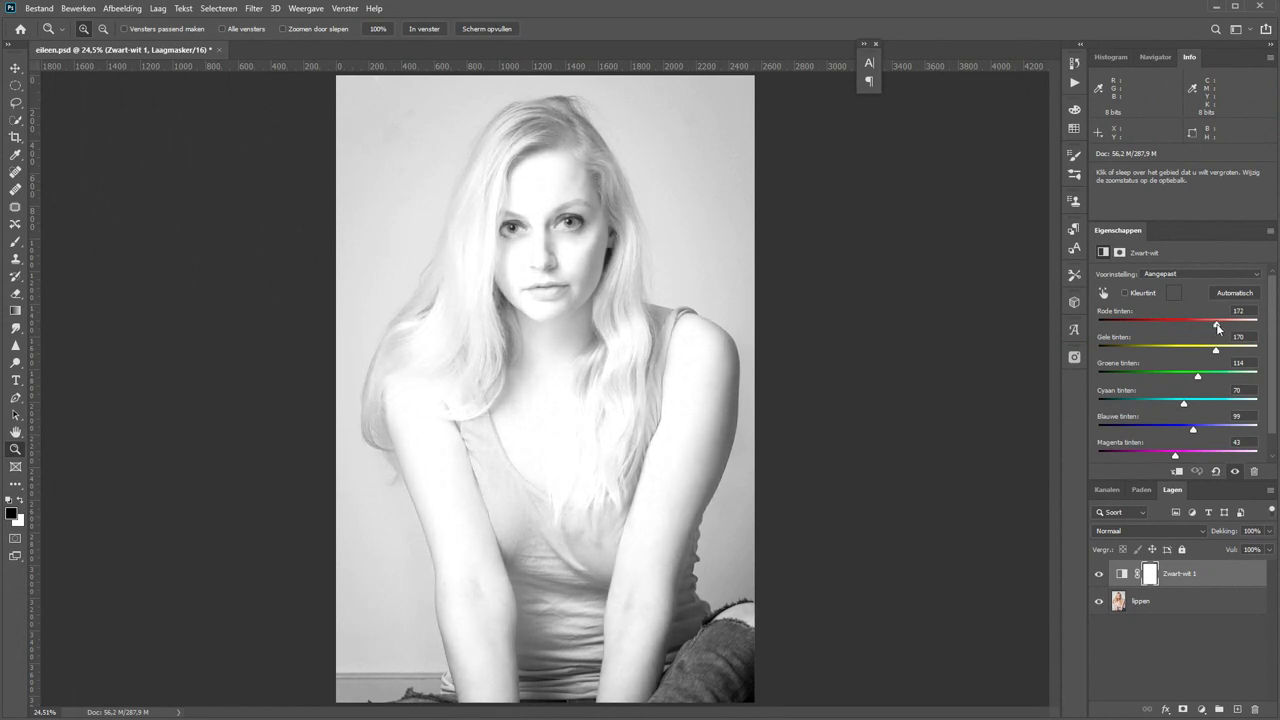
pyautogui.moveTo(1210, 328); pyautogui.dragTo(1207, 328)
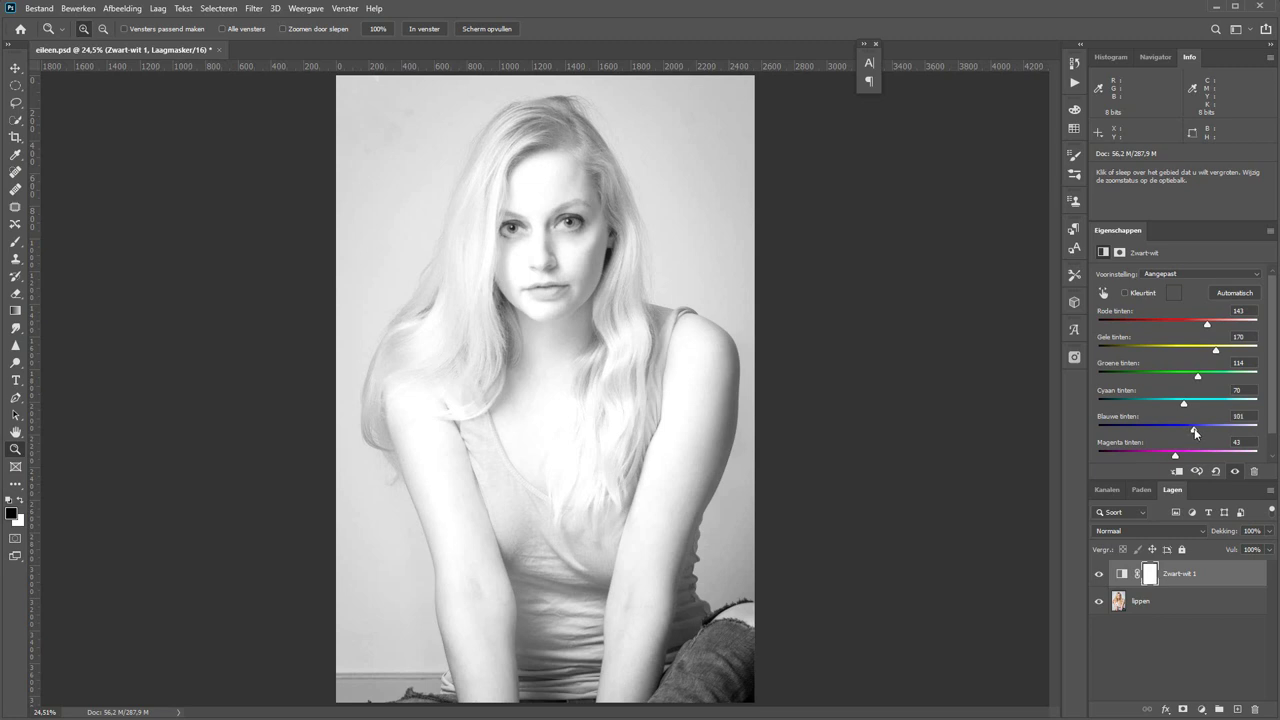
pyautogui.moveTo(1194, 432); pyautogui.dragTo(1278, 421)
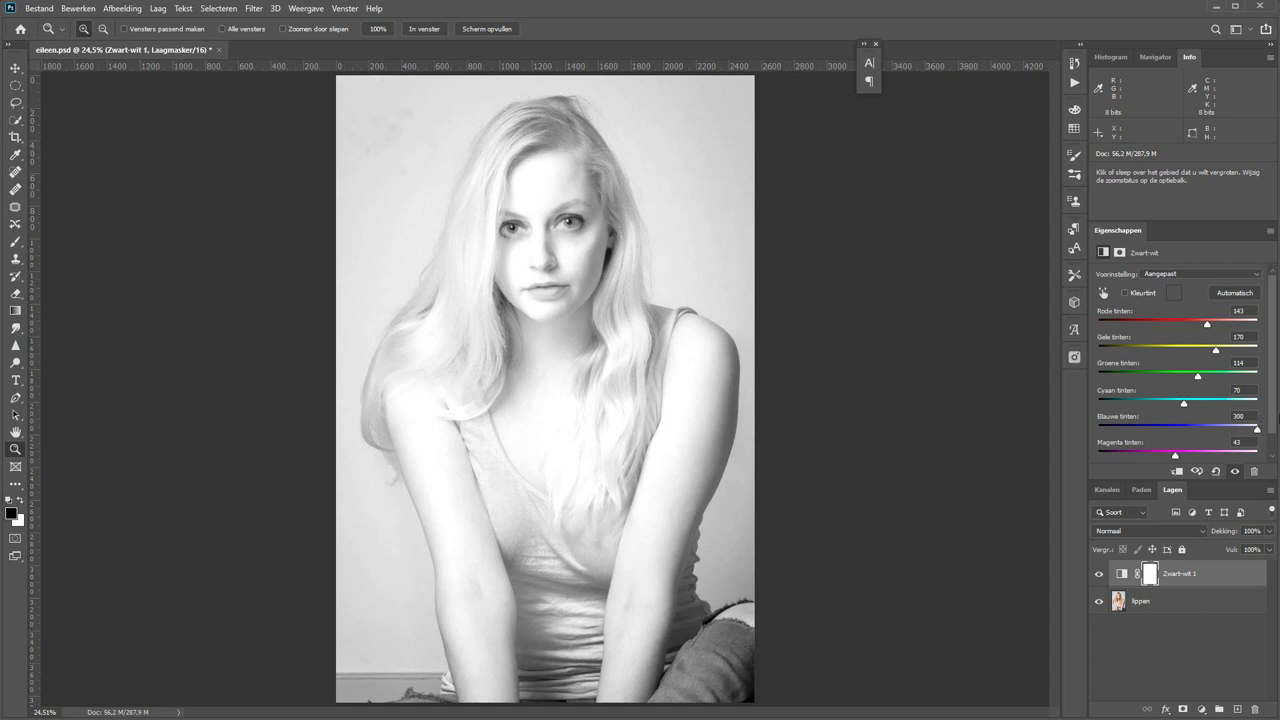
pyautogui.click(1240, 311)
pyautogui.write('56')
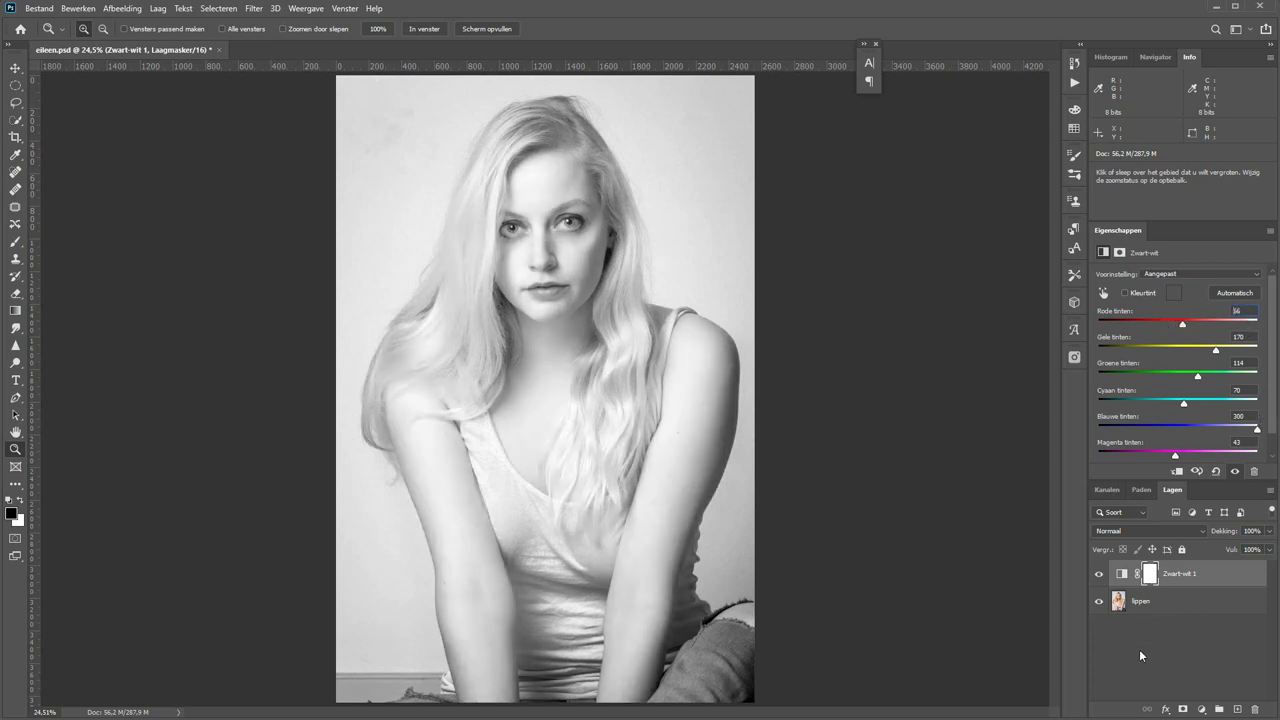
pyautogui.click(1139, 649)
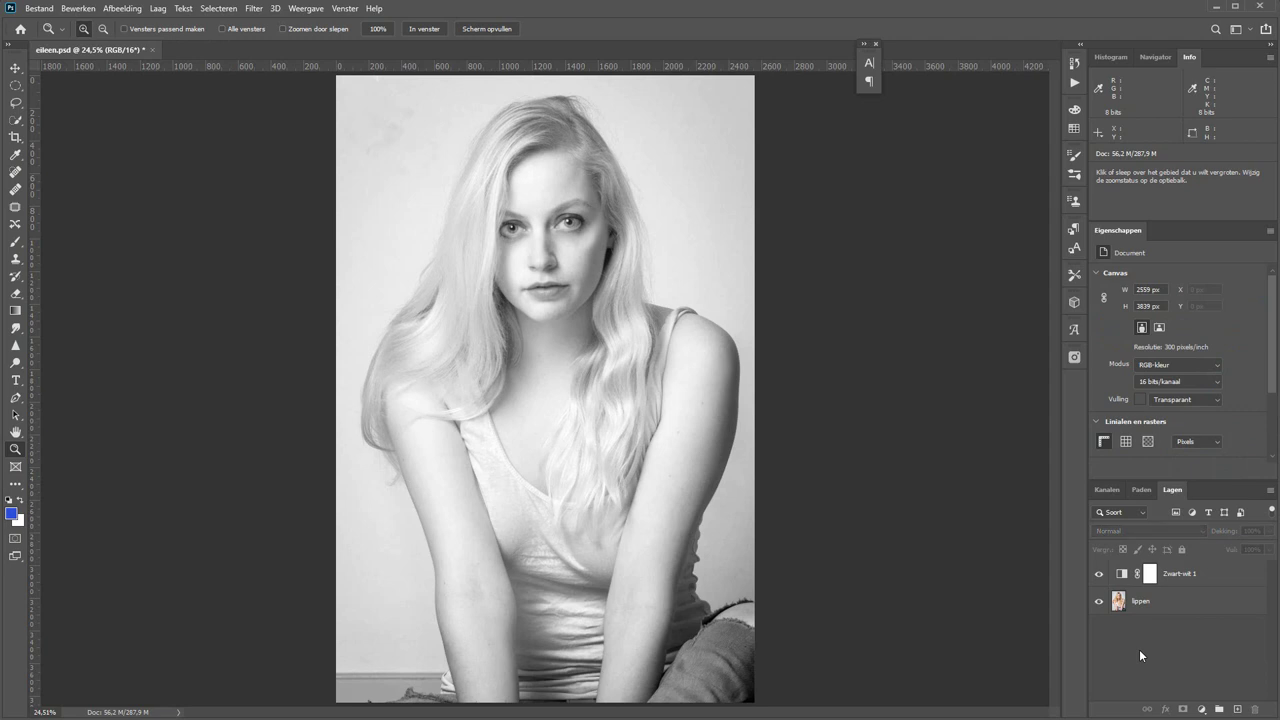
pyautogui.click(1127, 575)
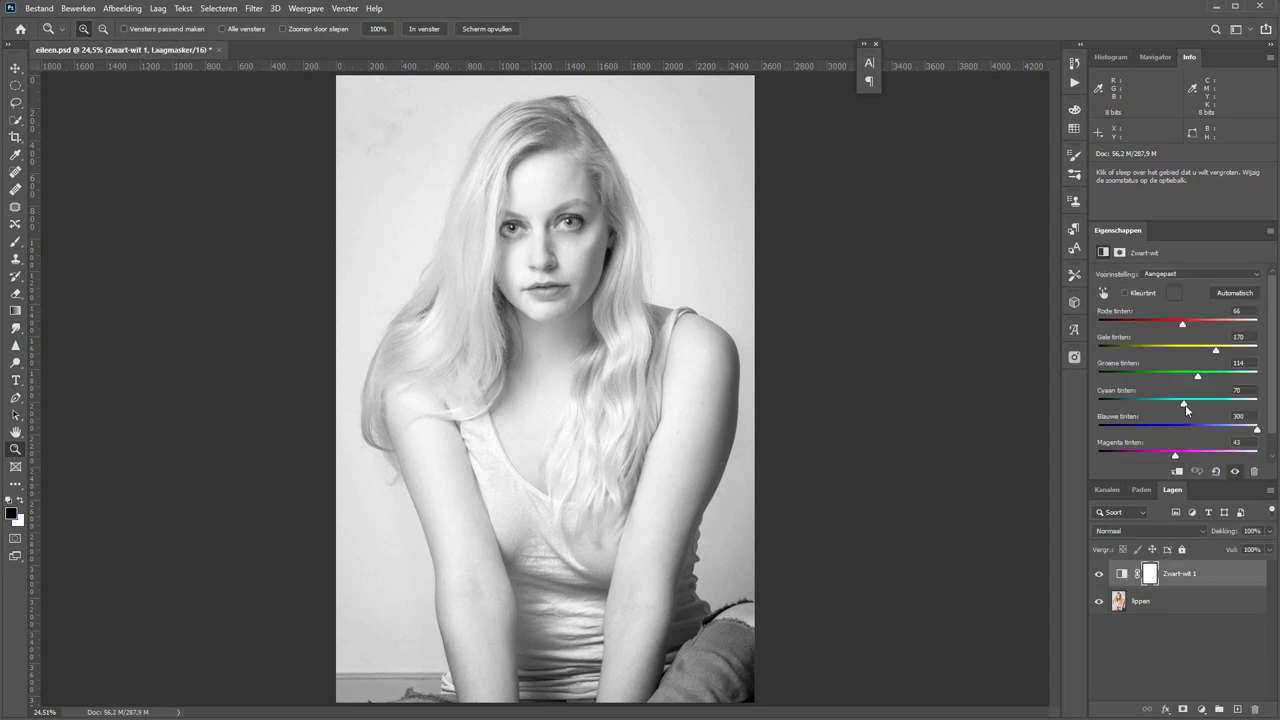
pyautogui.moveTo(1185, 405); pyautogui.dragTo(1257, 403)
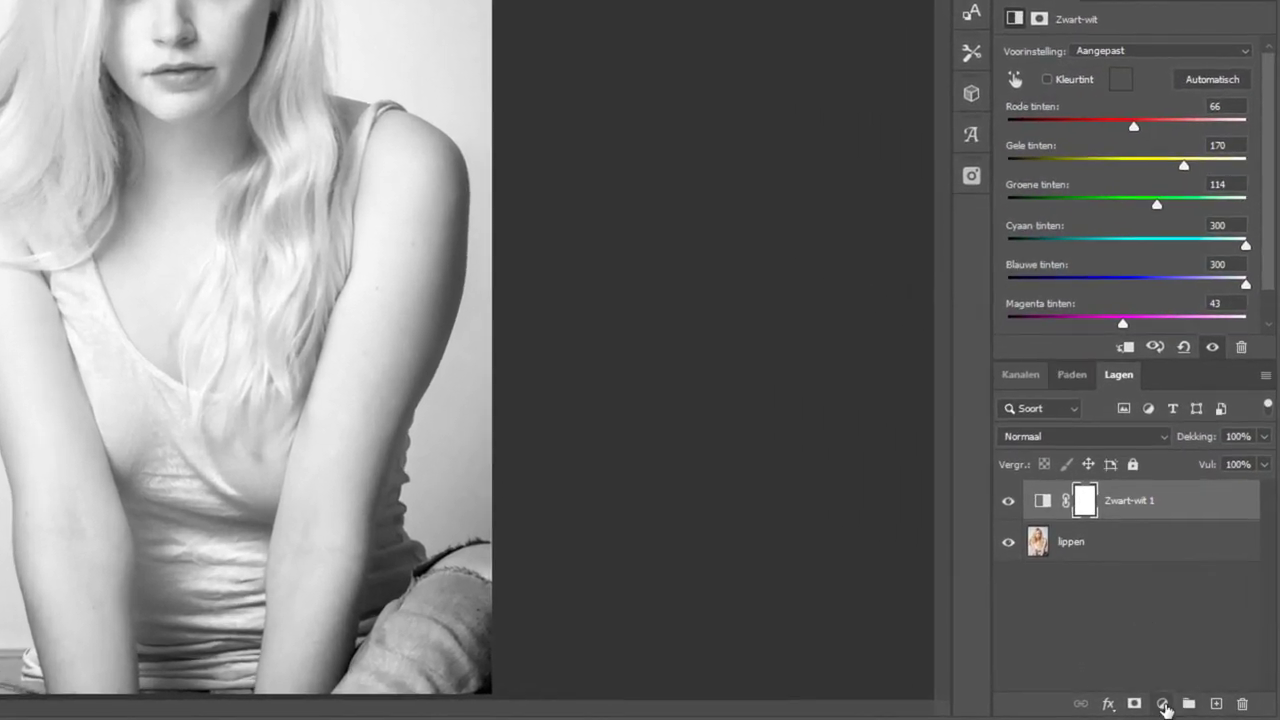
# Step: Add a Curves adjustment layer, Curven 1, and pick its white-point eyedropper
pyautogui.click(1162, 704)
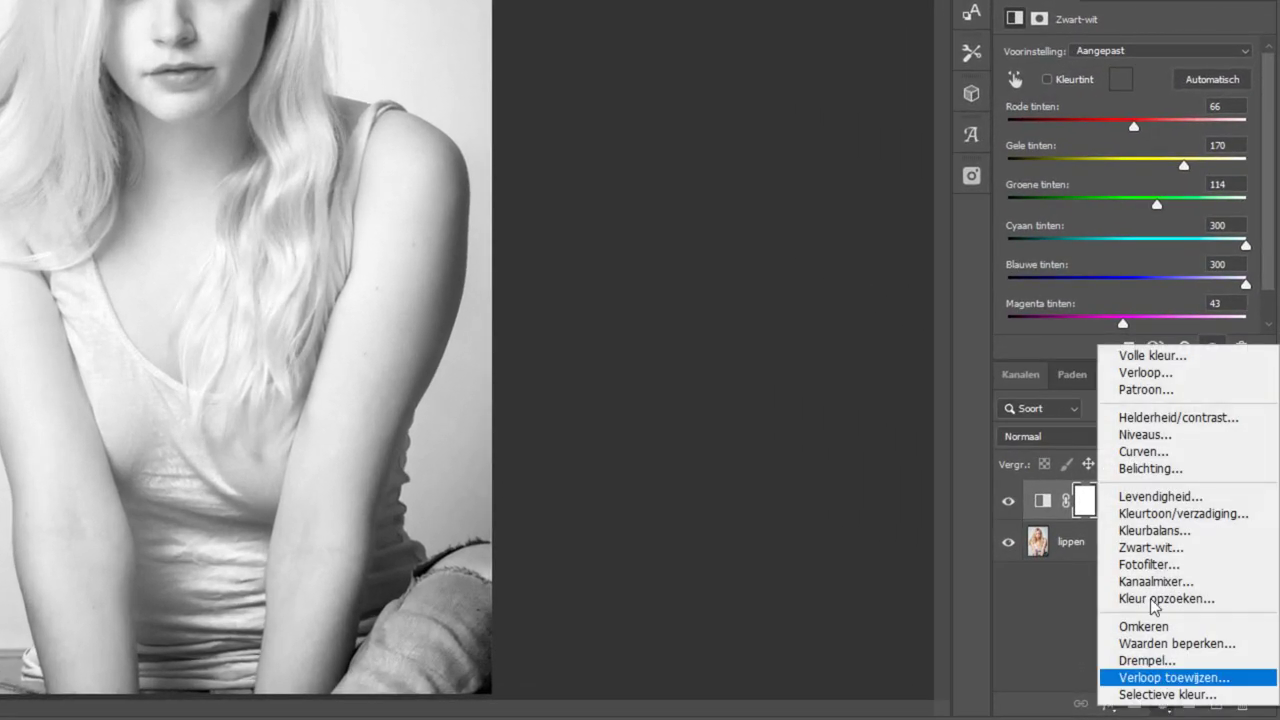
pyautogui.click(1147, 456)
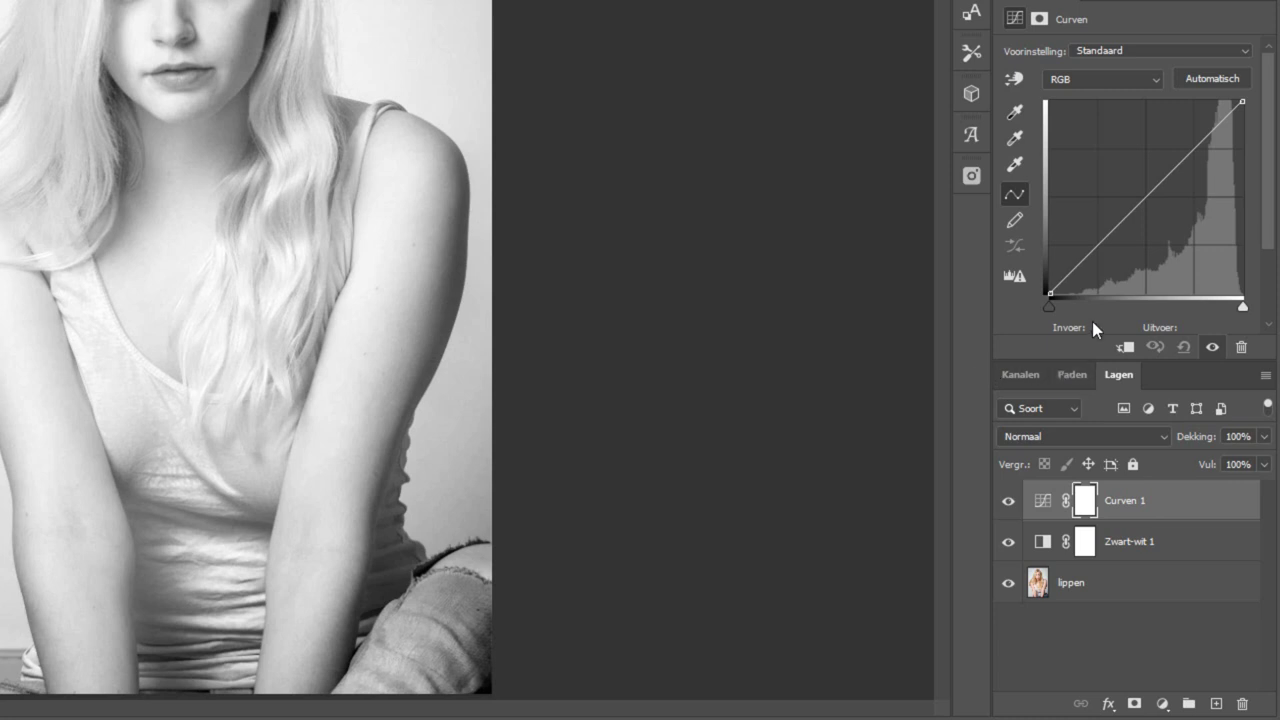
pyautogui.click(1015, 165)
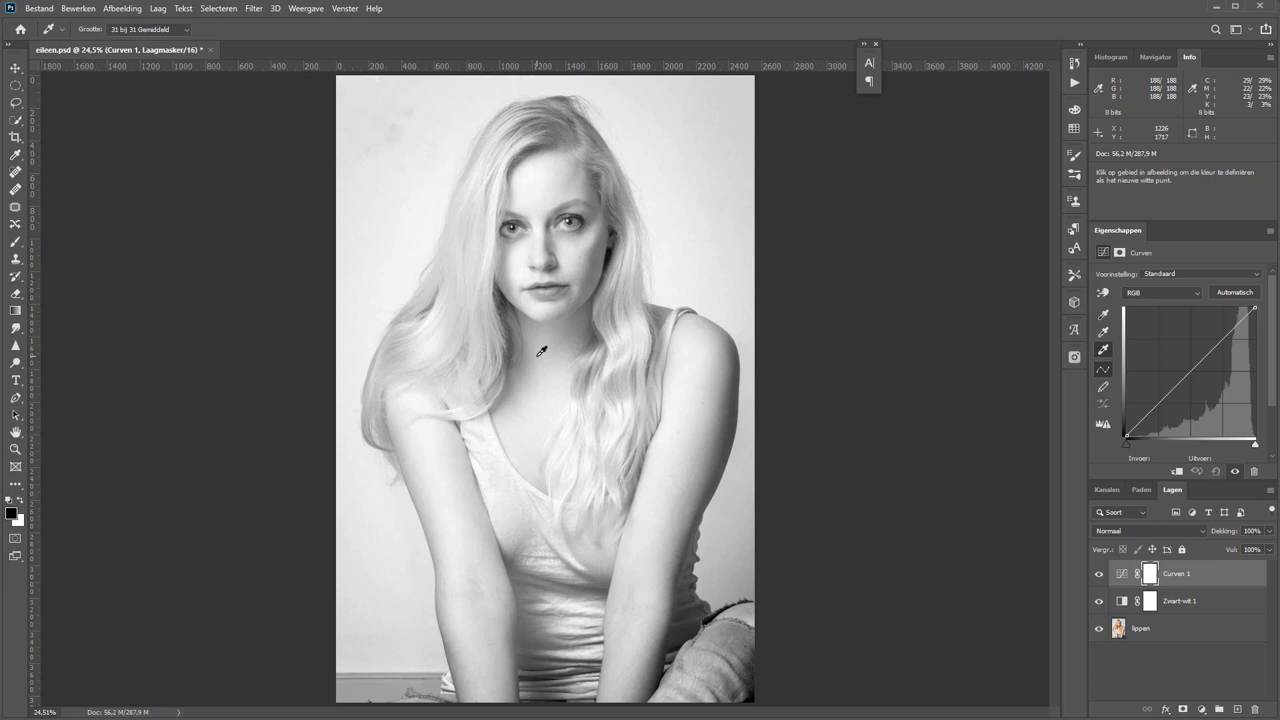
# Step: Set the Curven 1 white point from a grey area, then zoom in on the face
pyautogui.press('alt')
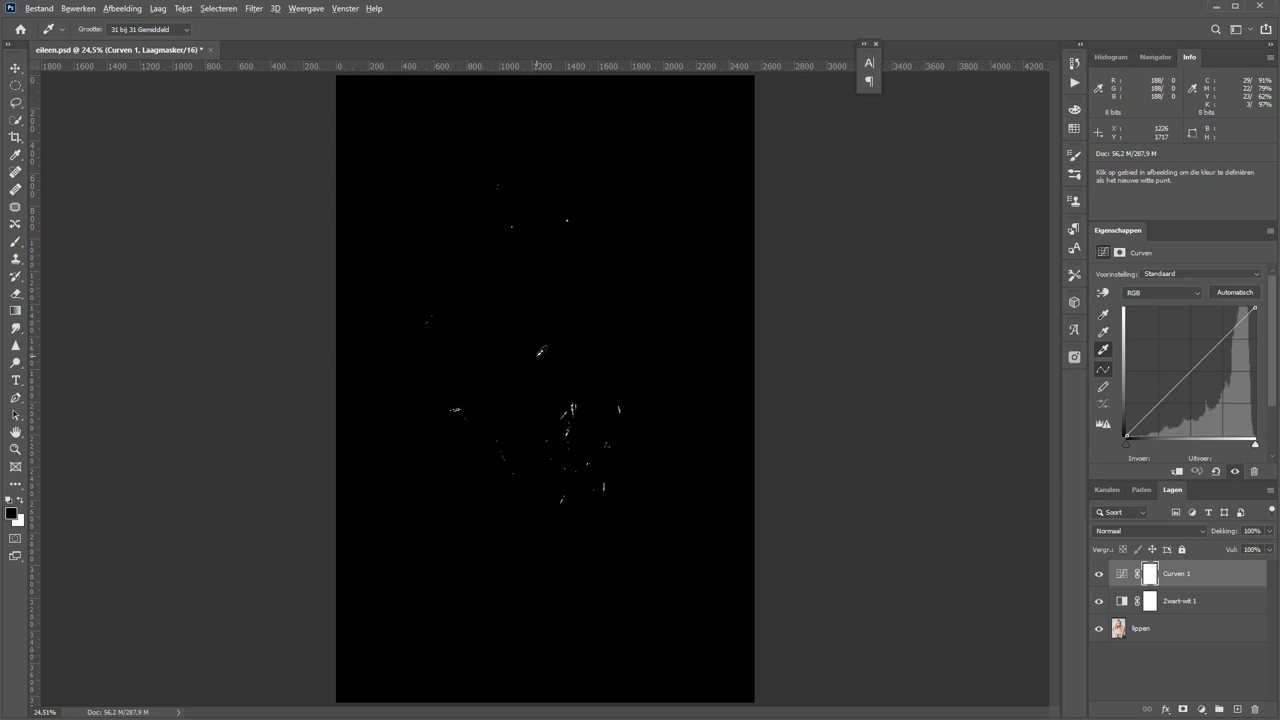
pyautogui.press('alt')
pyautogui.press('alt')
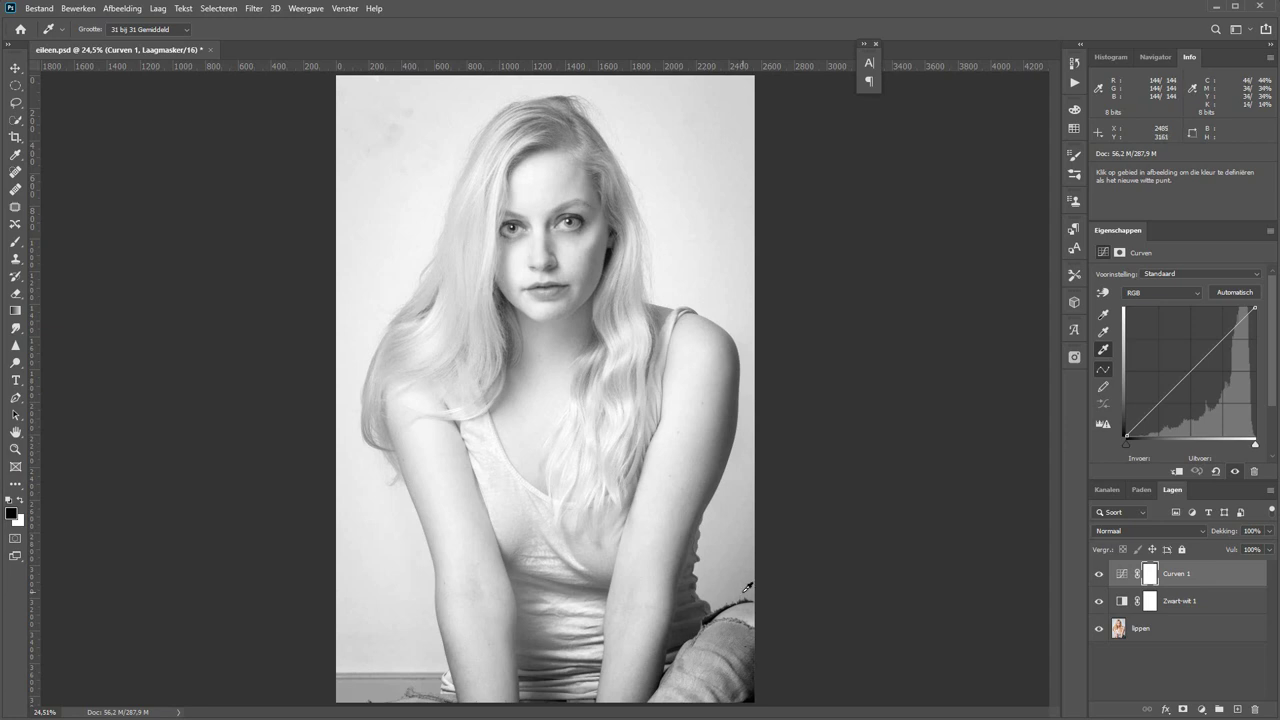
pyautogui.click(746, 588)
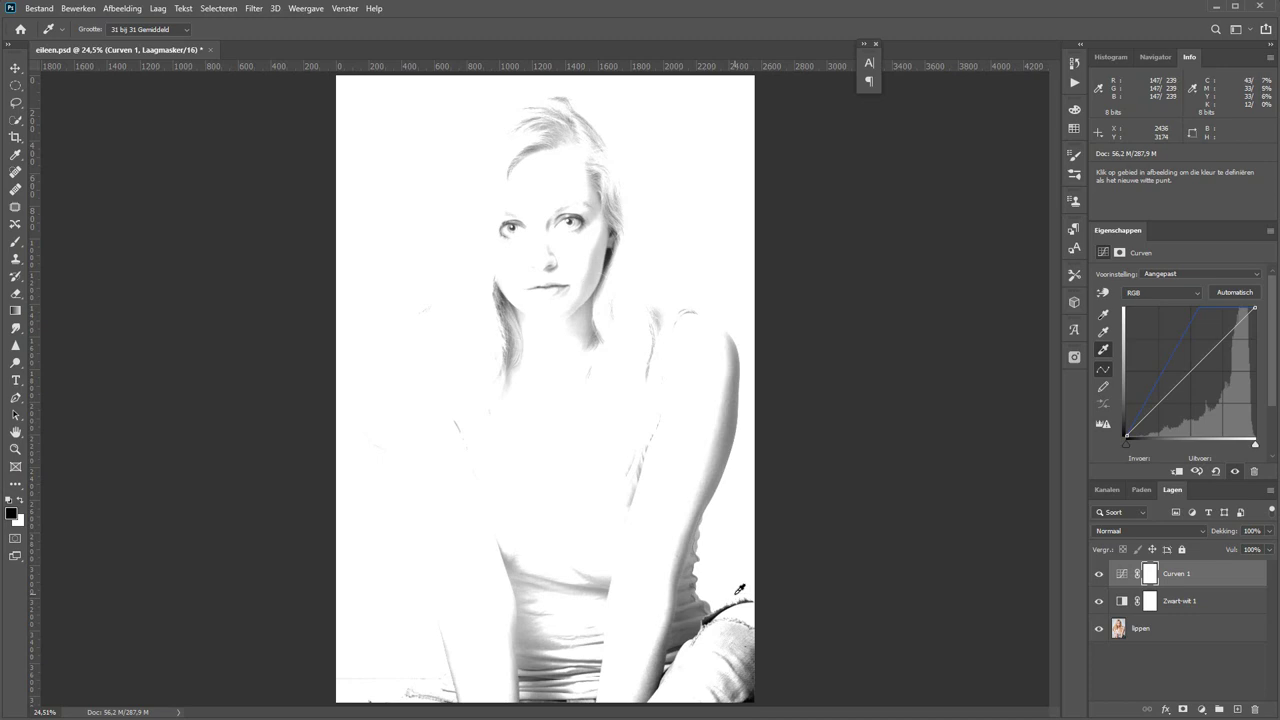
pyautogui.click(710, 518)
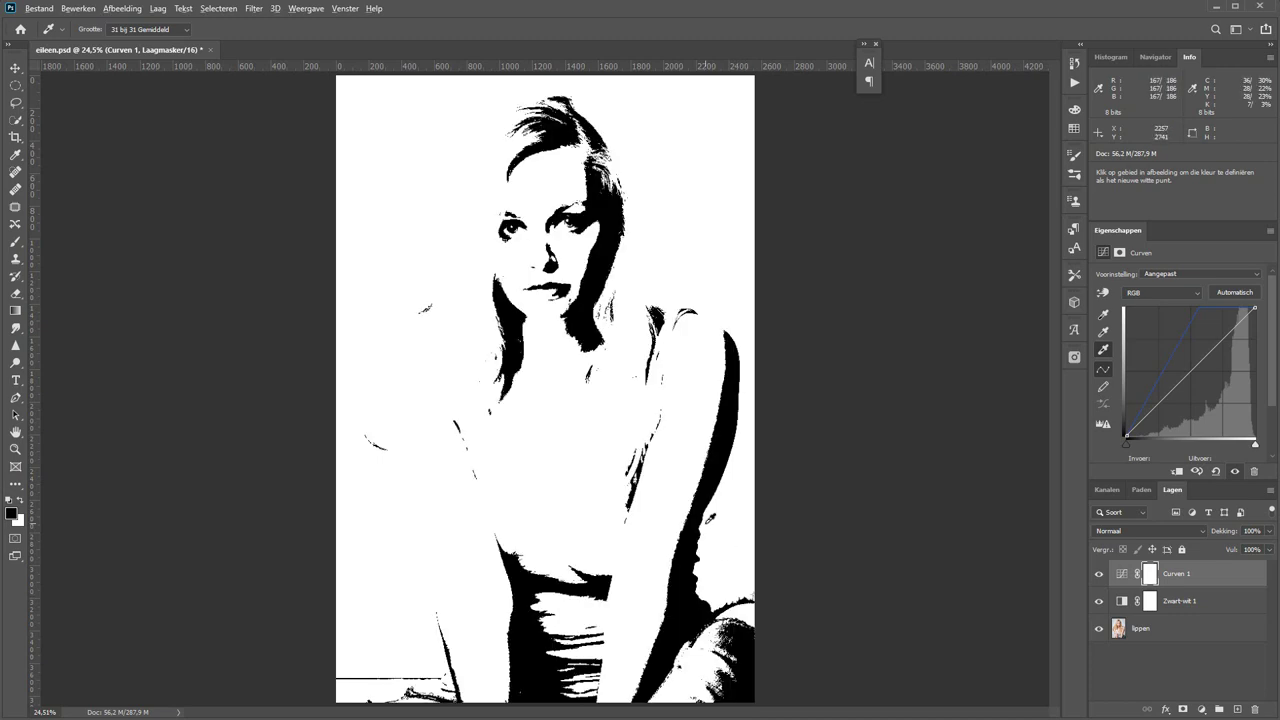
pyautogui.click(750, 585)
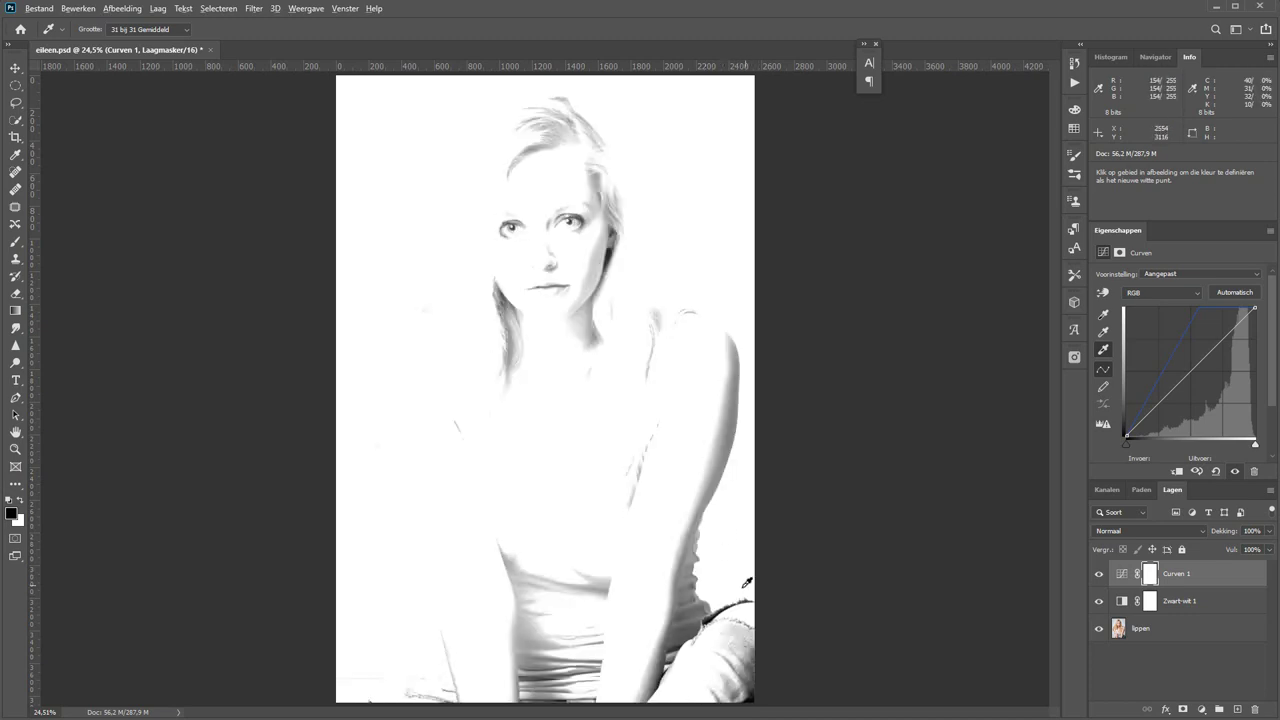
pyautogui.hotkey('ctrl', 'z')
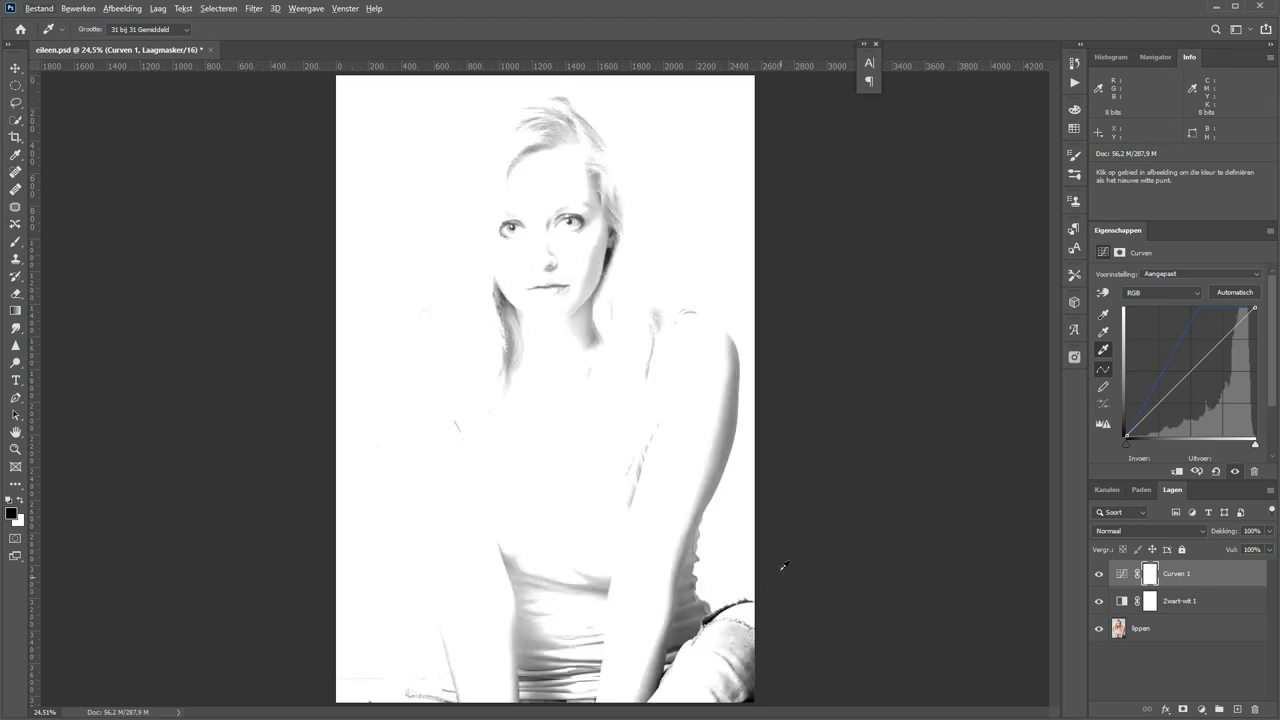
pyautogui.press('z')
pyautogui.moveTo(396, 127); pyautogui.dragTo(551, 257)
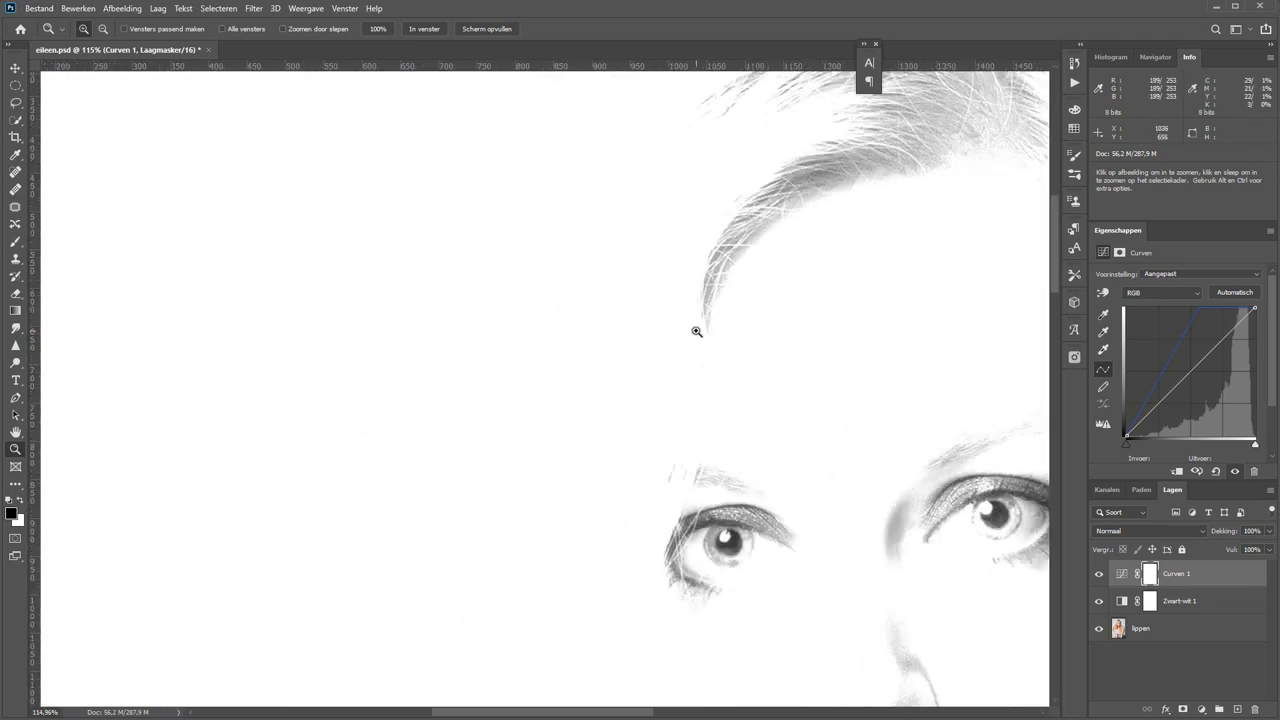
# Step: Toggle Curven 1 off and back on to compare, and fit the image to the window
pyautogui.click(1098, 575)
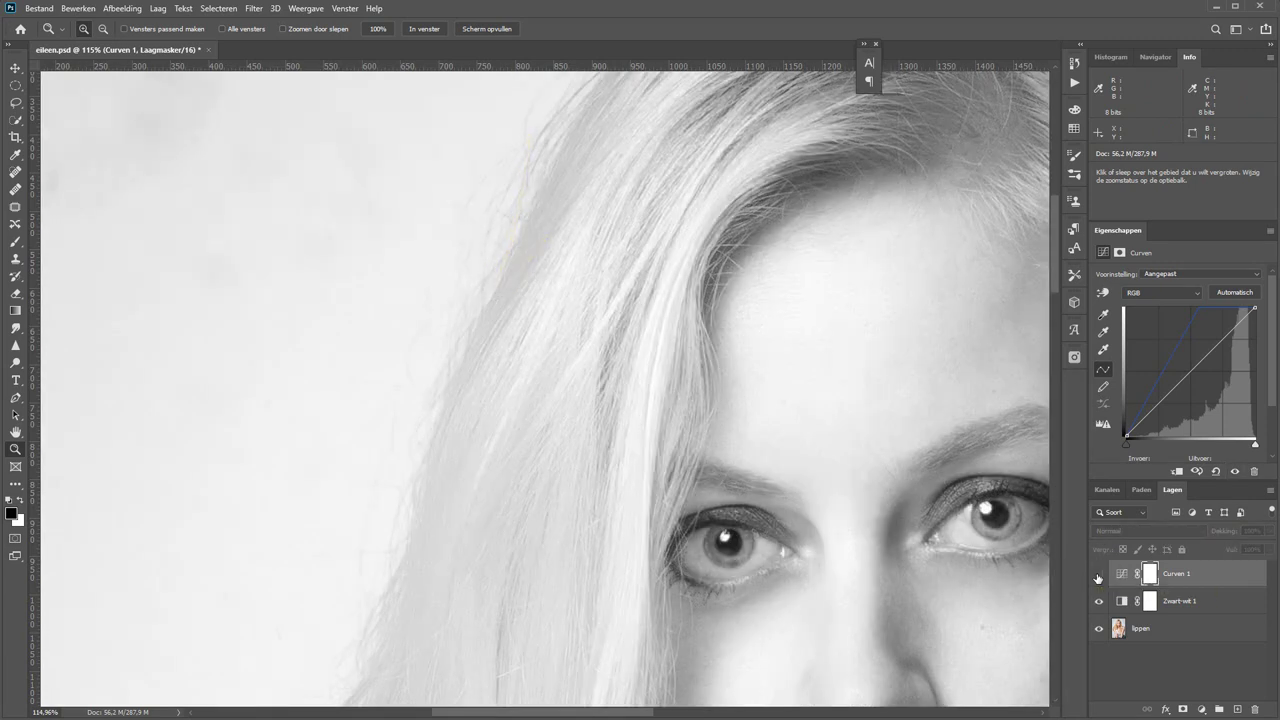
pyautogui.click(1098, 576)
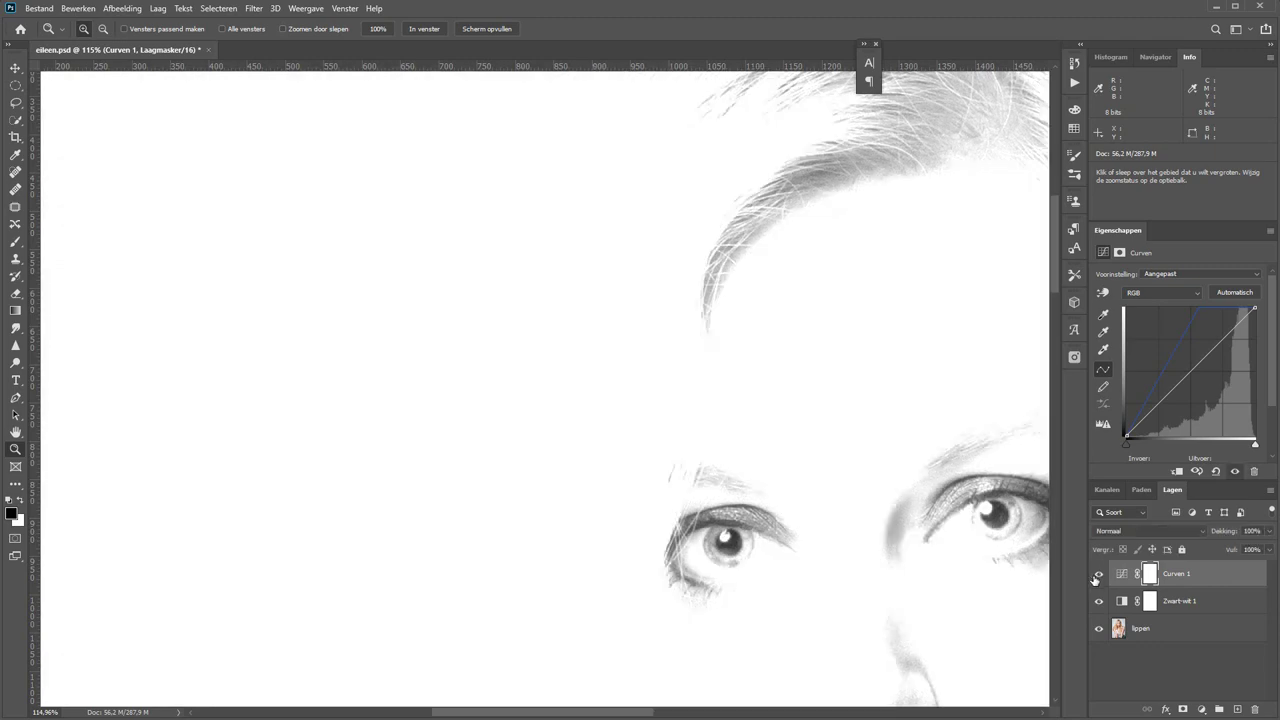
pyautogui.click(410, 30)
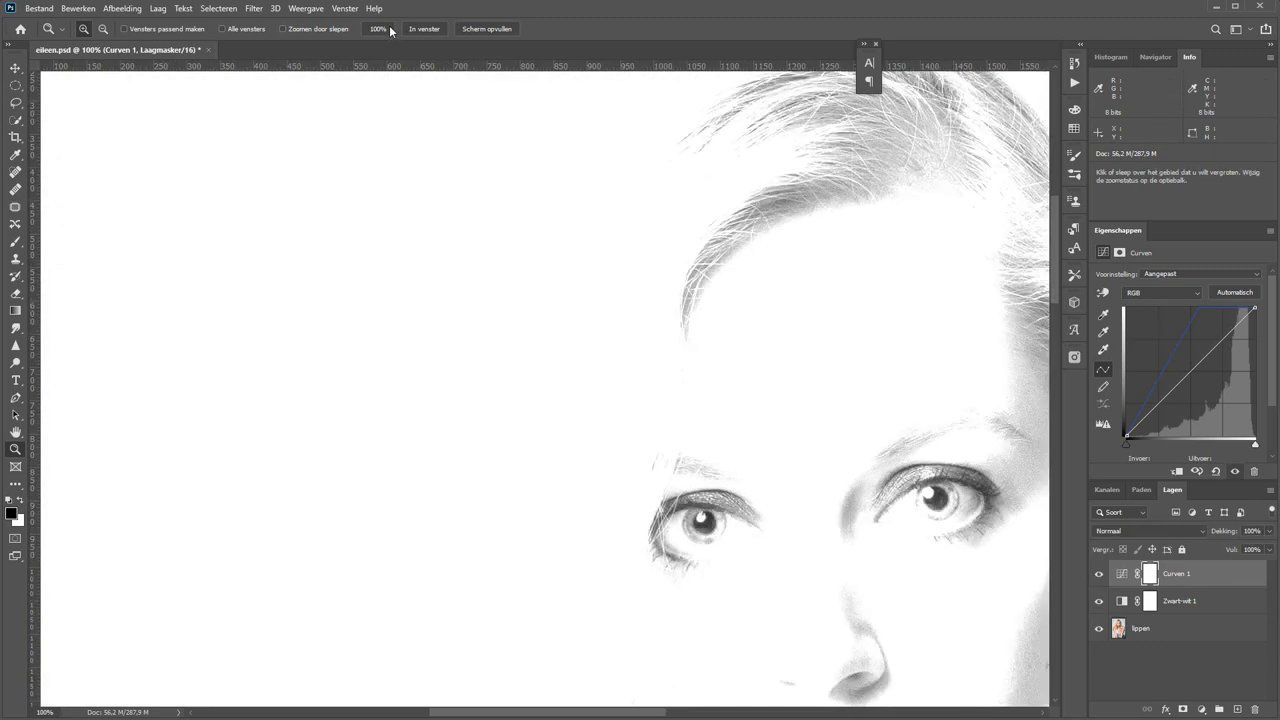
pyautogui.click(487, 29)
pyautogui.scroll(5, 635, 606)
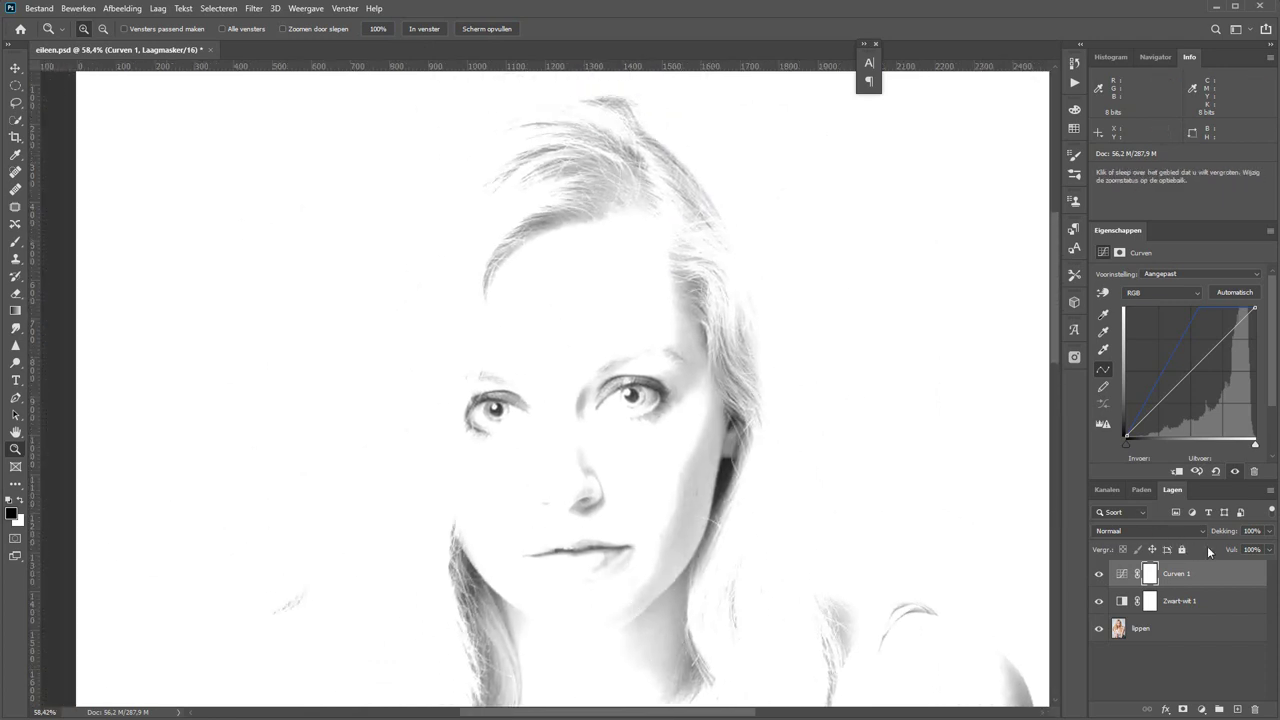
# Step: Lower the Curven 1 layer opacity (Dekking) to 78%
pyautogui.moveTo(1226, 534); pyautogui.dragTo(1209, 534)
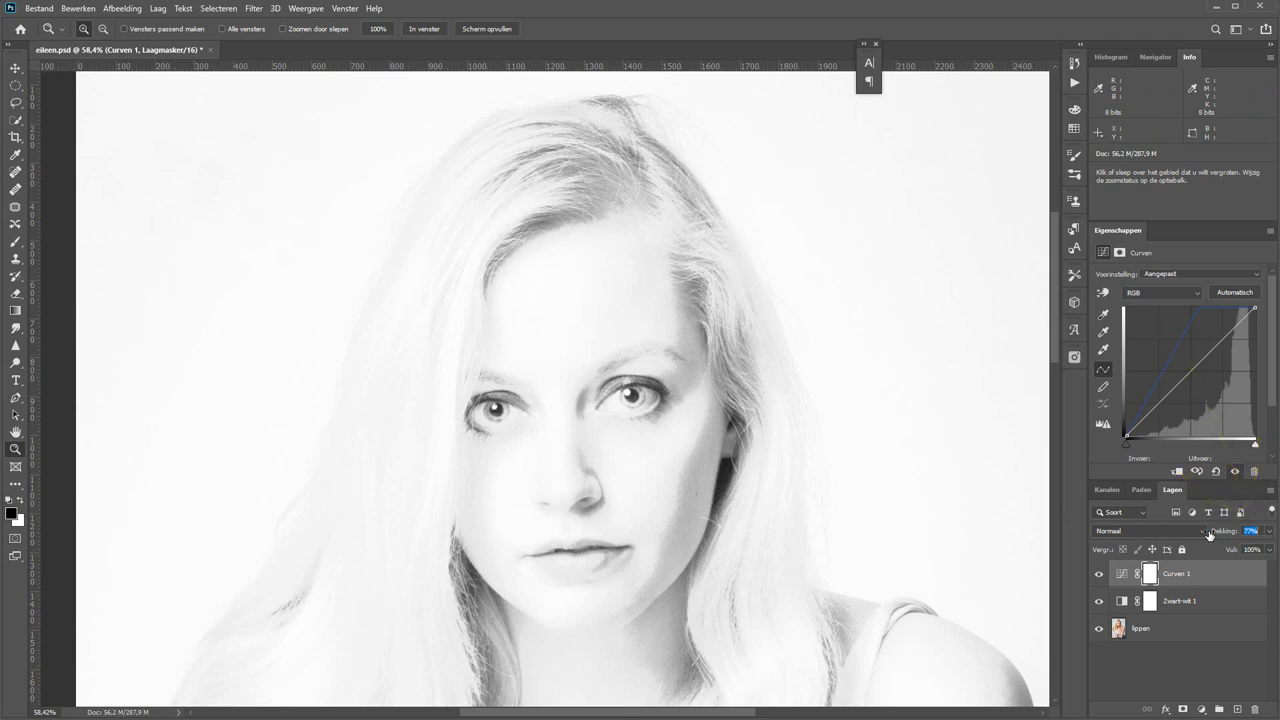
pyautogui.moveTo(1209, 534); pyautogui.dragTo(1211, 535)
pyautogui.click(1205, 526)
pyautogui.click(427, 29)
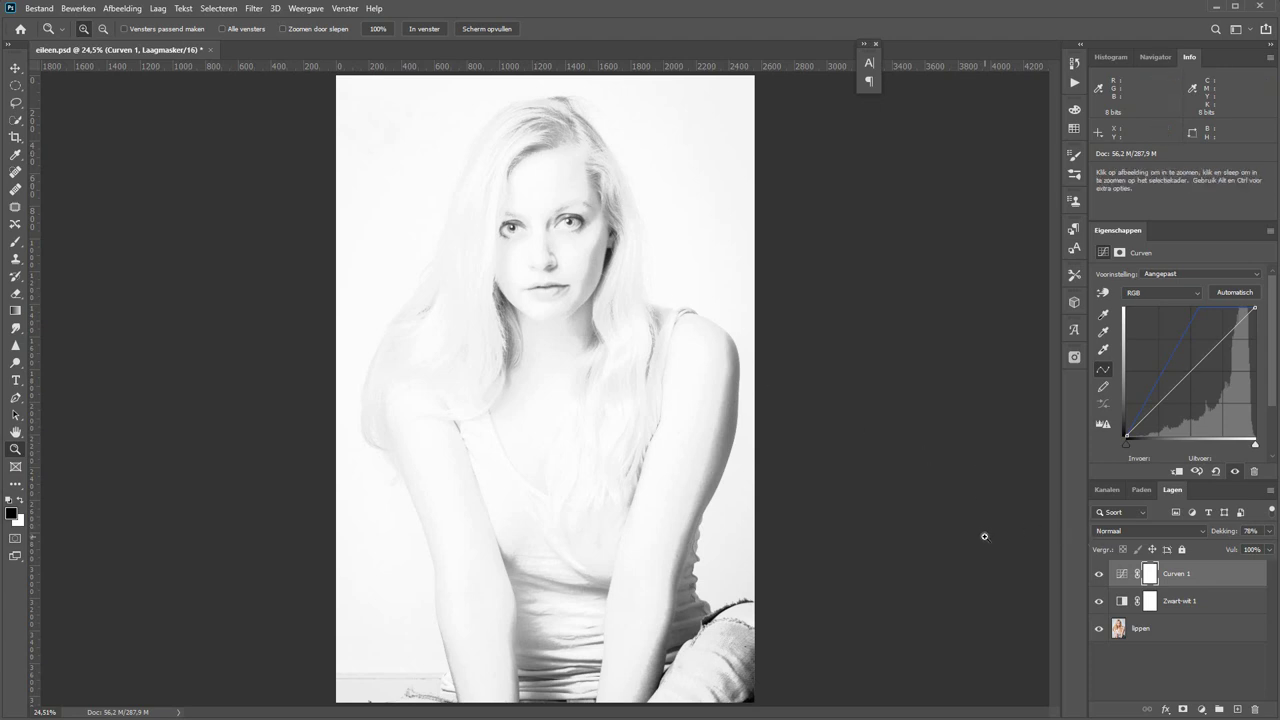
# Step: Switch the Curven 1 blend mode to Bleken
pyautogui.click(1106, 529)
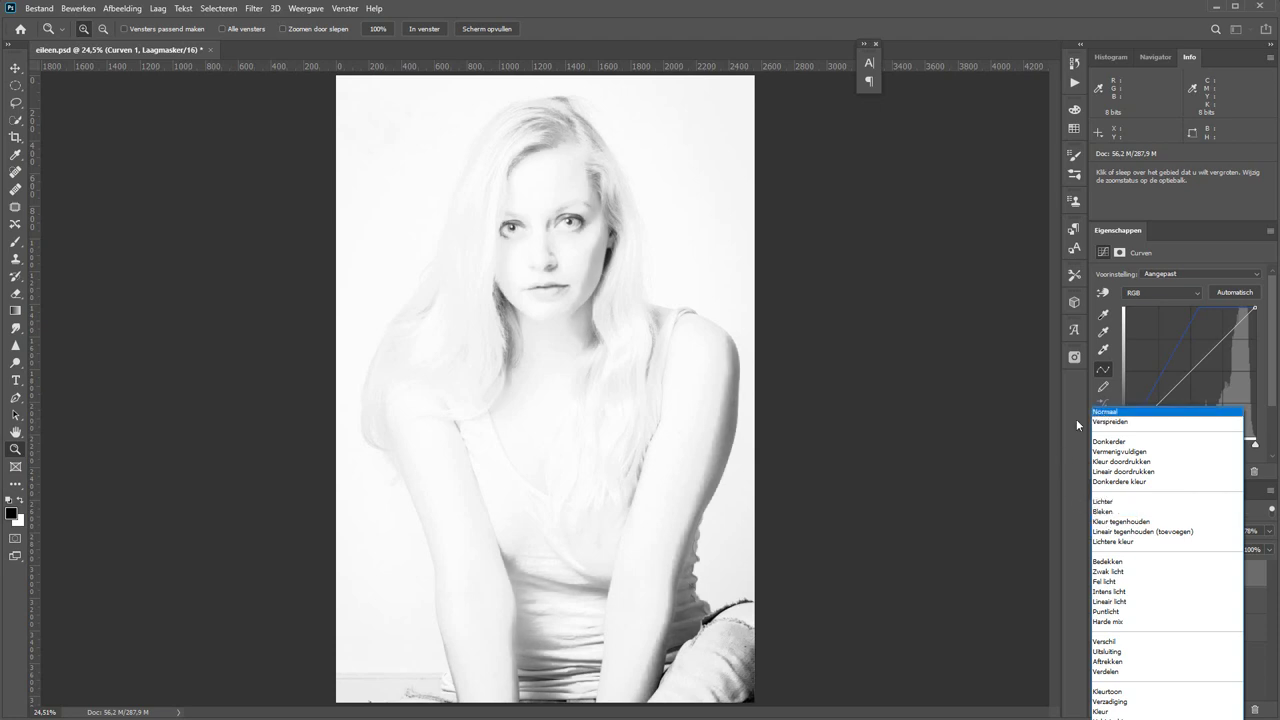
pyautogui.click(1105, 514)
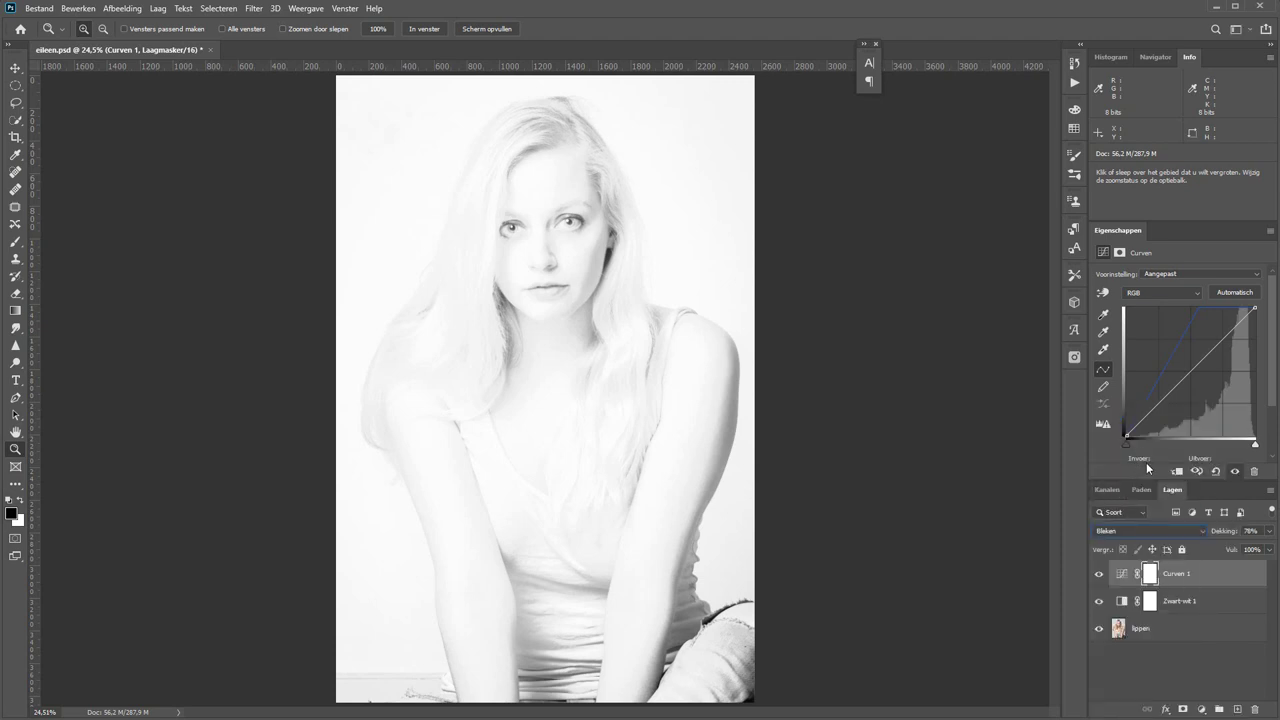
pyautogui.click(1103, 349)
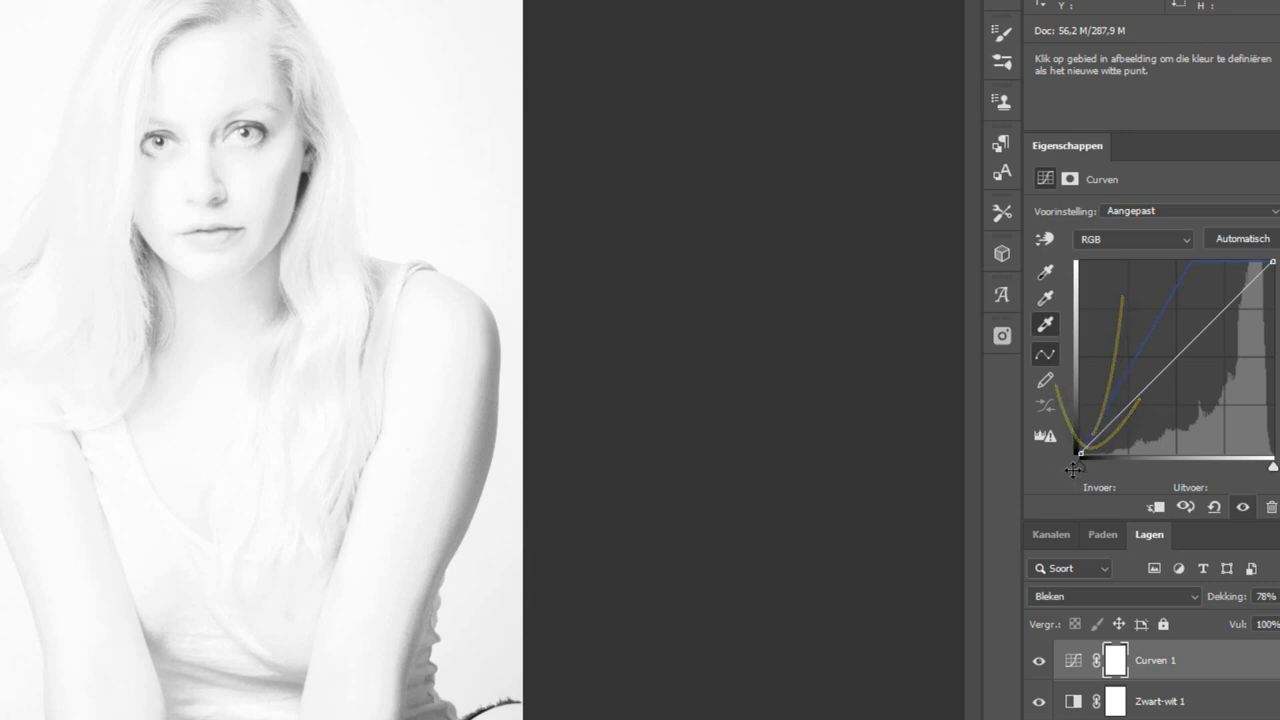
# Step: Try a higher curve black point, reset it to 0, and set blend mode to Fel licht
pyautogui.moveTo(1080, 466)
pyautogui.mouseDown()
pyautogui.moveTo(1147, 460)
pyautogui.moveTo(1131, 460)
pyautogui.mouseUp()
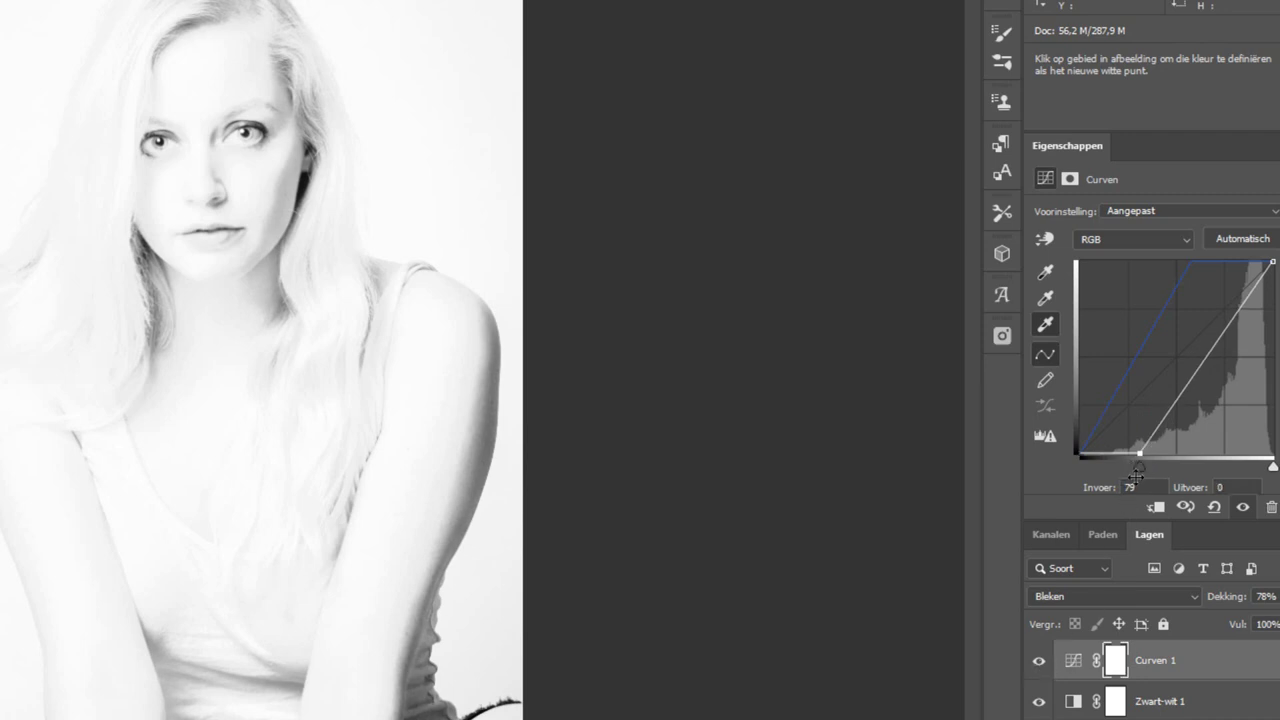
pyautogui.moveTo(1140, 467); pyautogui.dragTo(1078, 466)
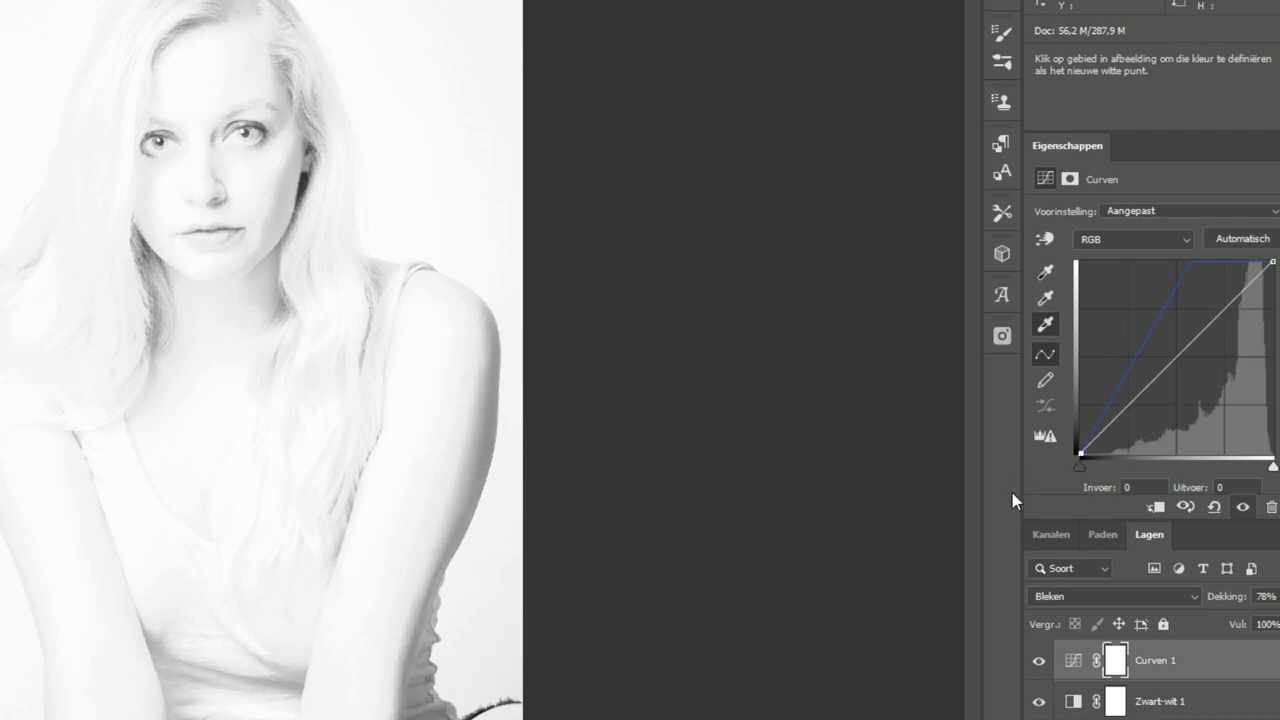
pyautogui.click(1049, 595)
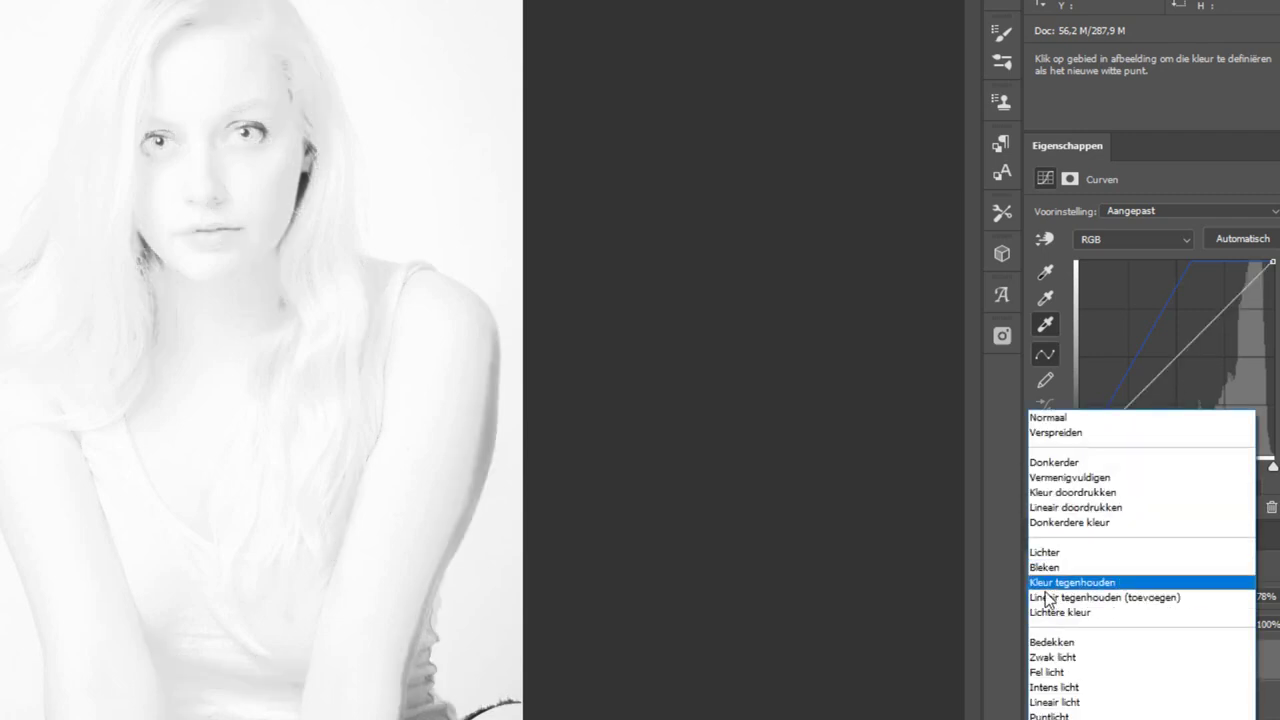
pyautogui.click(1066, 673)
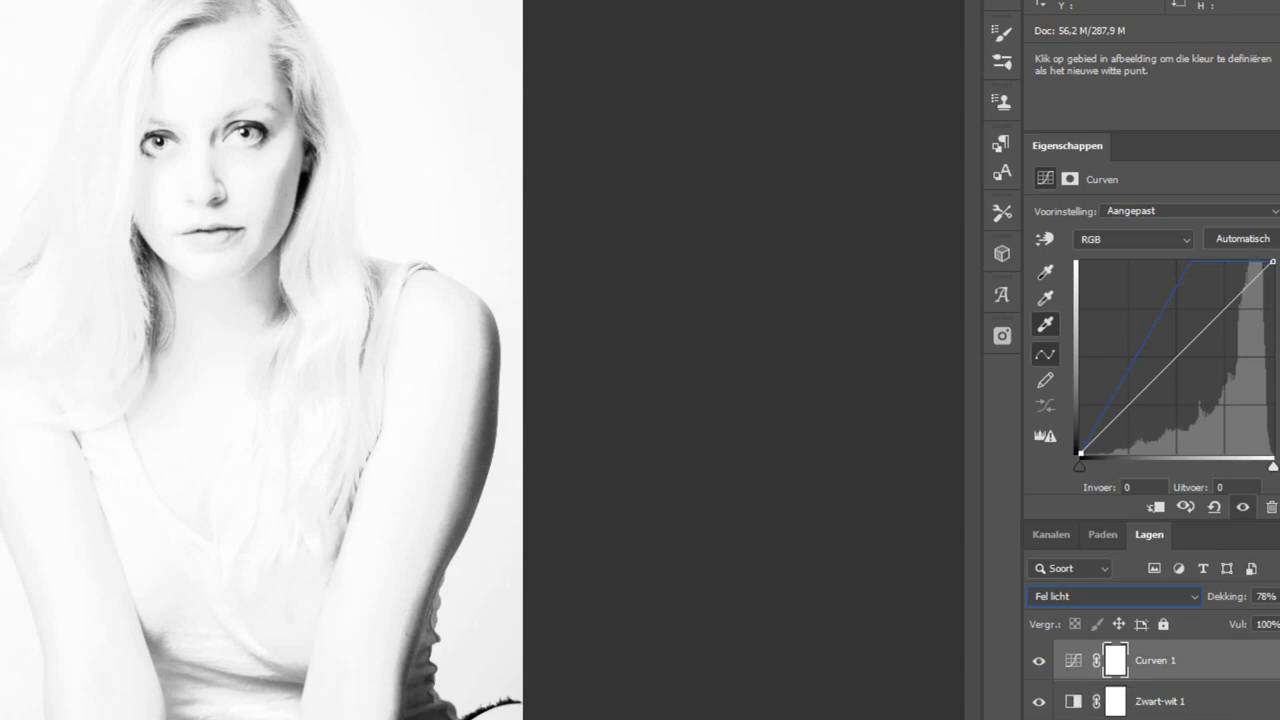
# Step: Raise the Curven 1 opacity to 79% while inspecting the hair up close
pyautogui.press('z')
pyautogui.moveTo(36, 33); pyautogui.dragTo(129, 114)
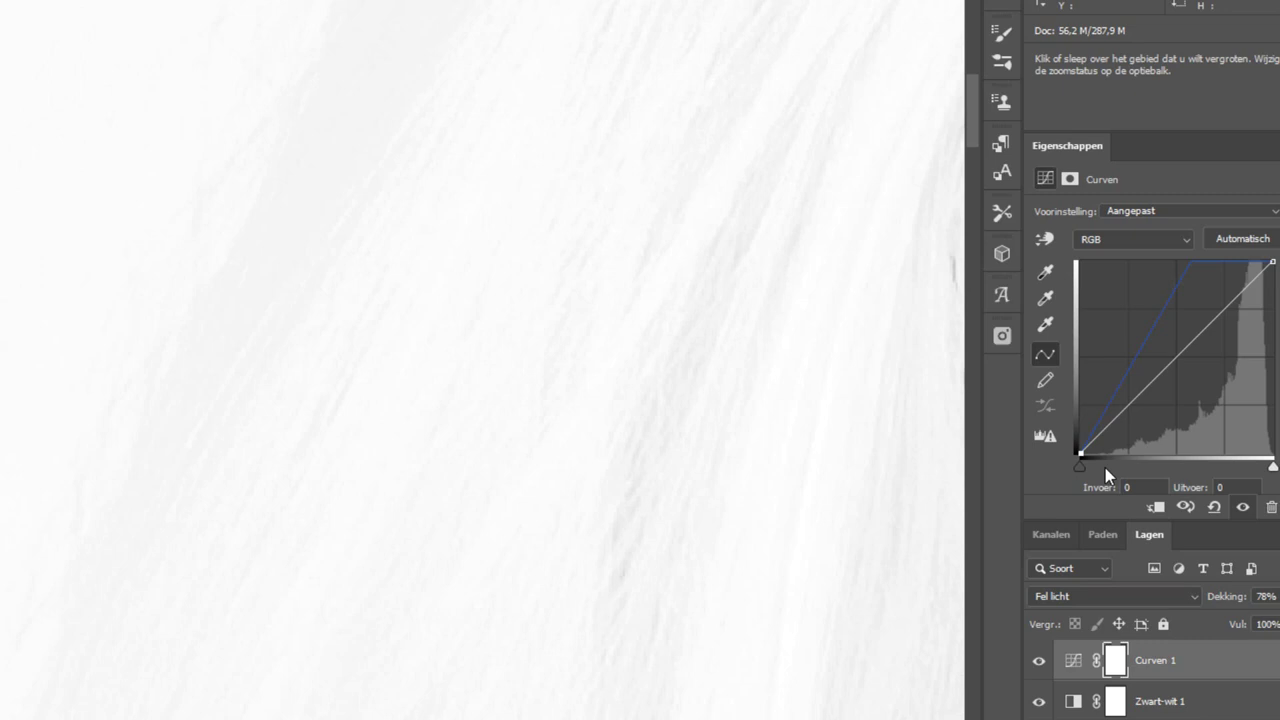
pyautogui.moveTo(1226, 600); pyautogui.dragTo(1229, 598)
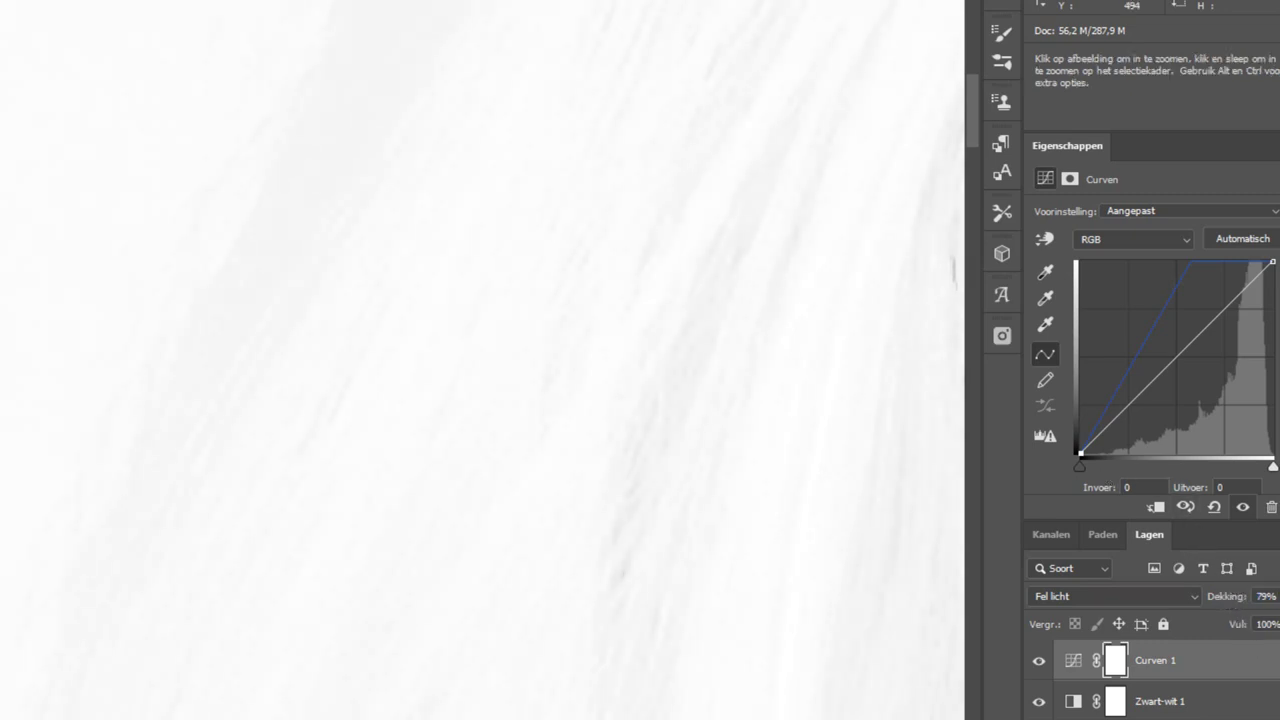
pyautogui.hotkey('ctrl', '0')
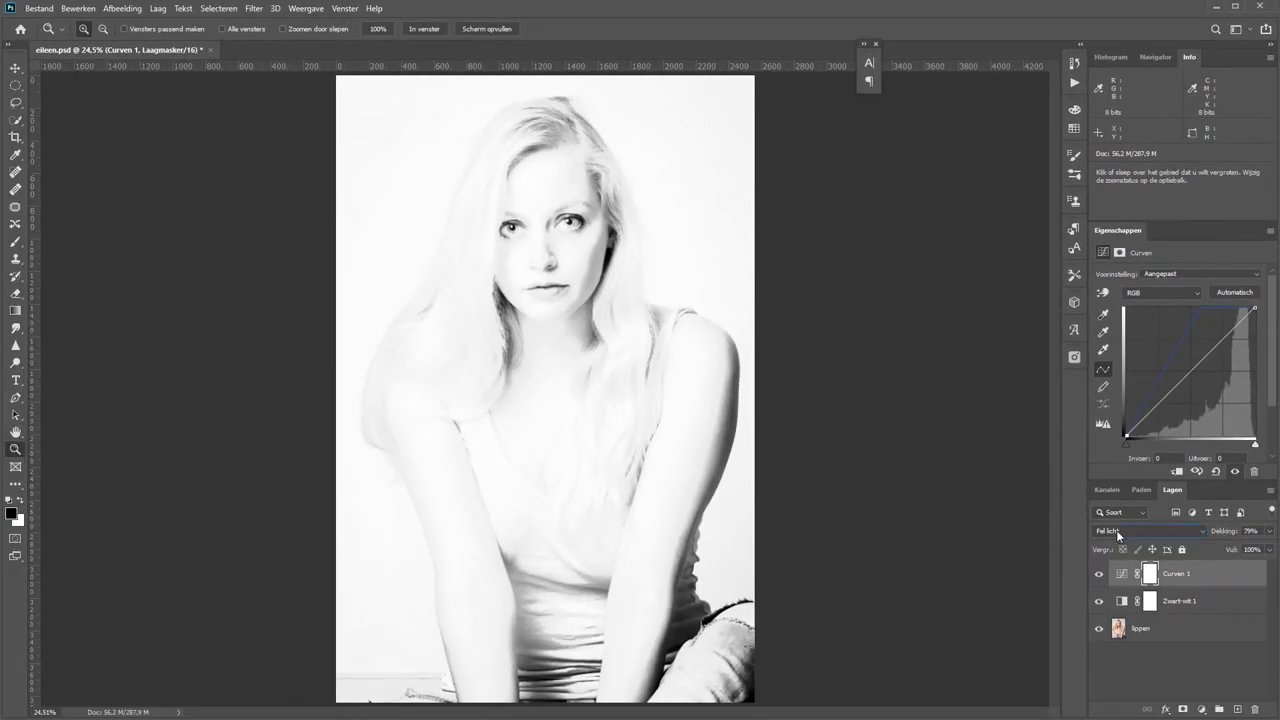
# Step: Return Curven 1 to Bleken, set its black point to input 43, and hide both adjustments
pyautogui.click(1116, 530)
pyautogui.click(1156, 509)
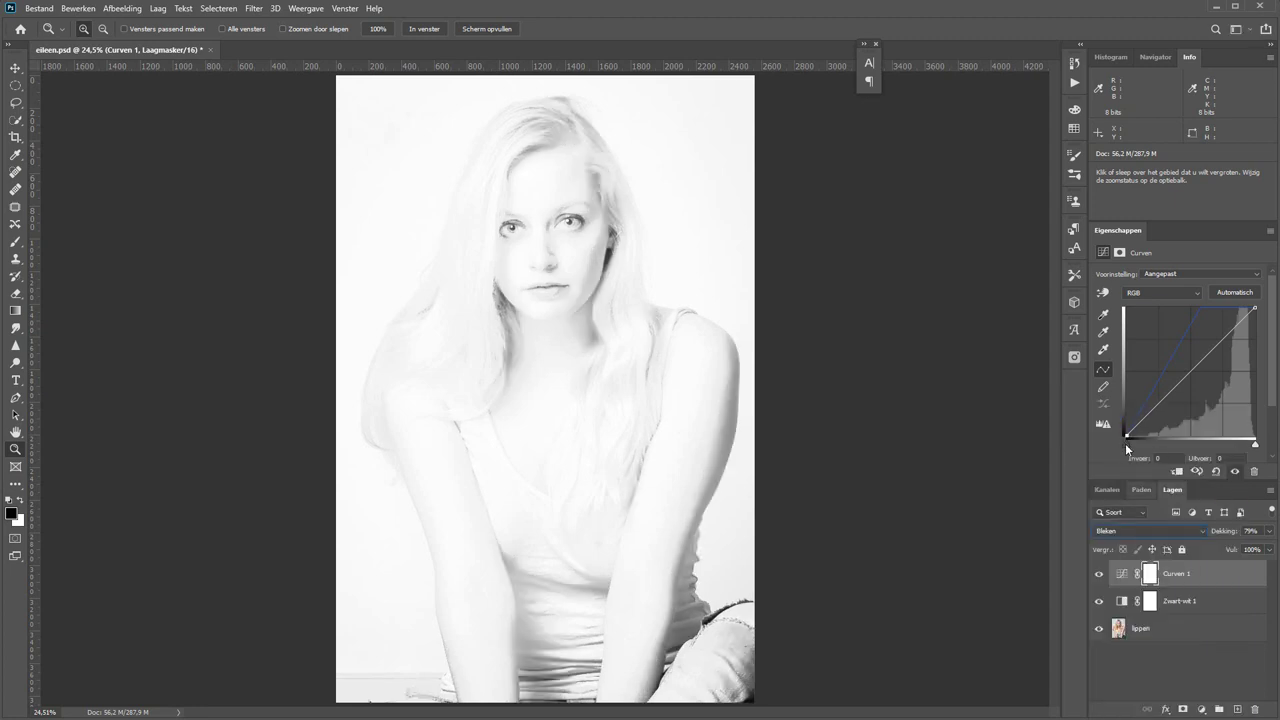
pyautogui.moveTo(1125, 443); pyautogui.dragTo(1148, 444)
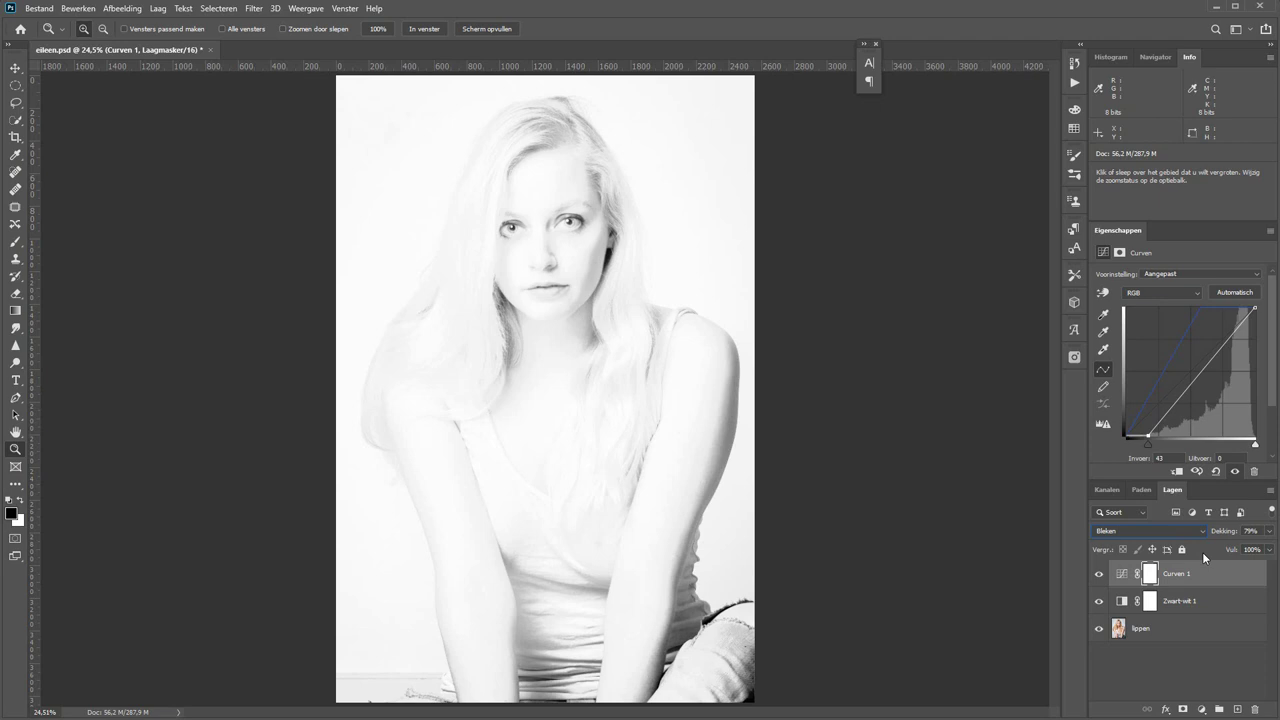
pyautogui.keyDown('alt'); pyautogui.click(1098, 631); pyautogui.keyUp('alt')
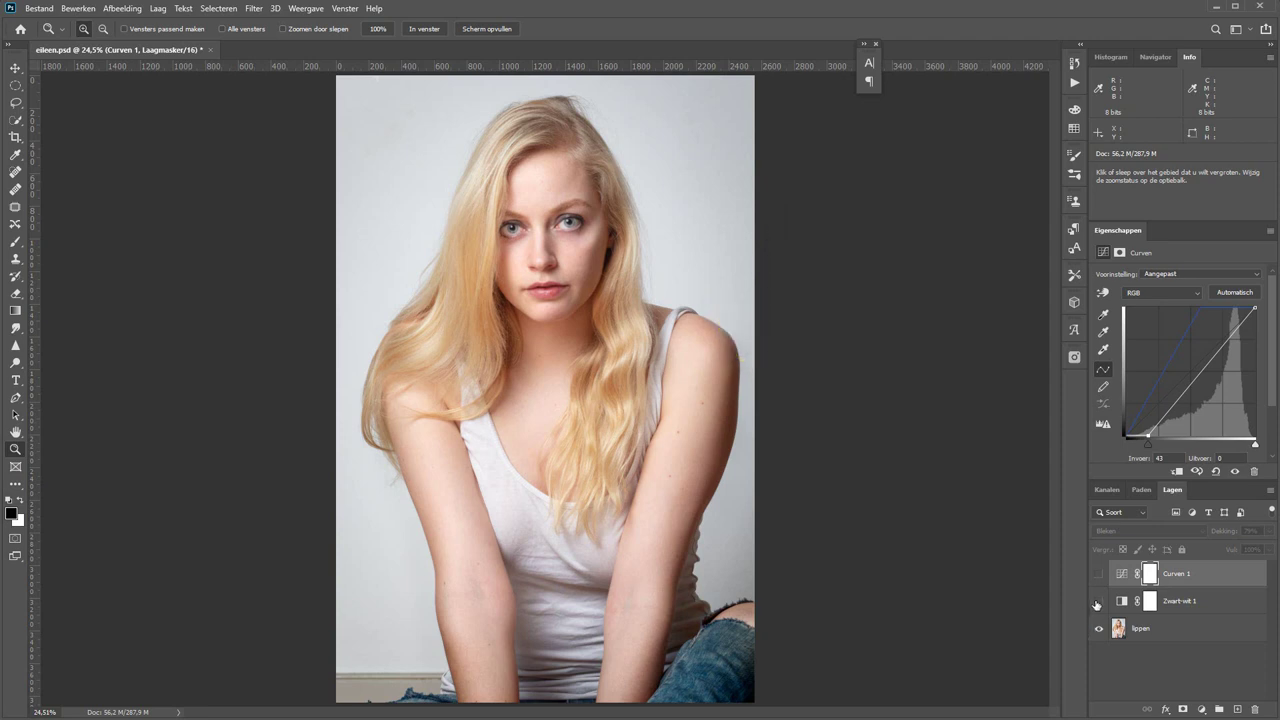
# Step: Make Zwart-wit 1 and Curven 1 visible again
pyautogui.click(1099, 601)
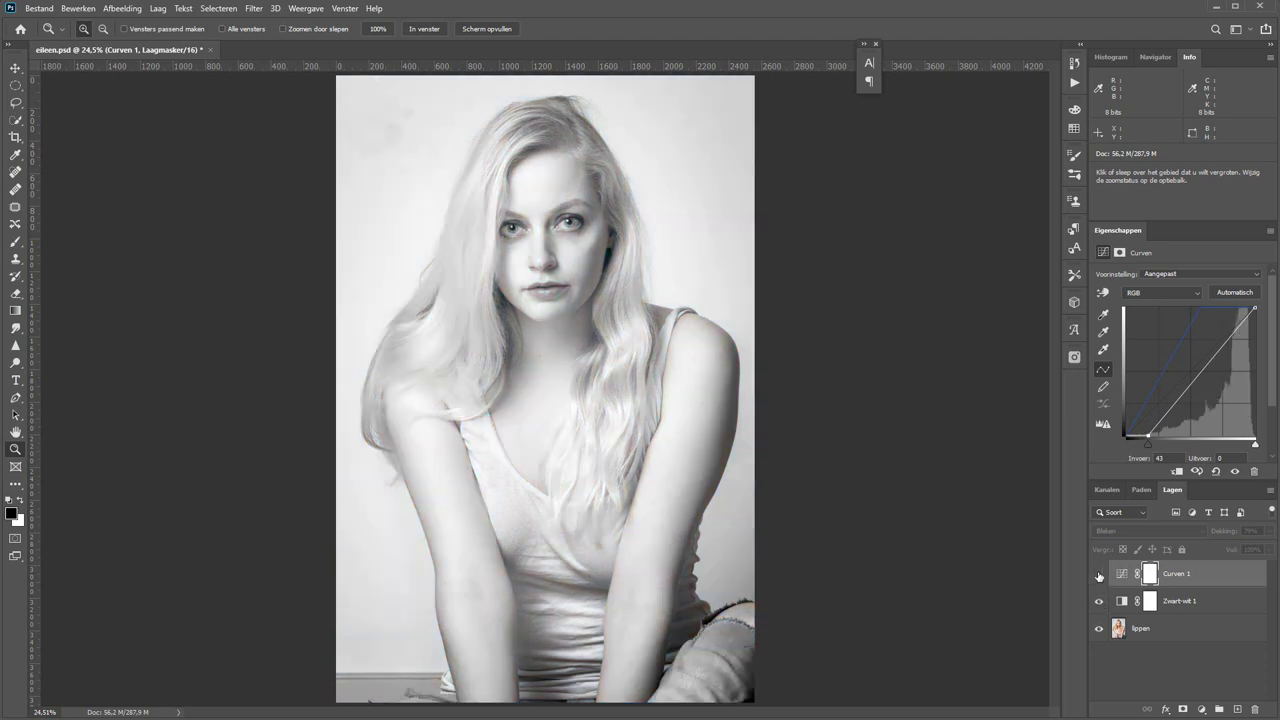
pyautogui.click(1099, 574)
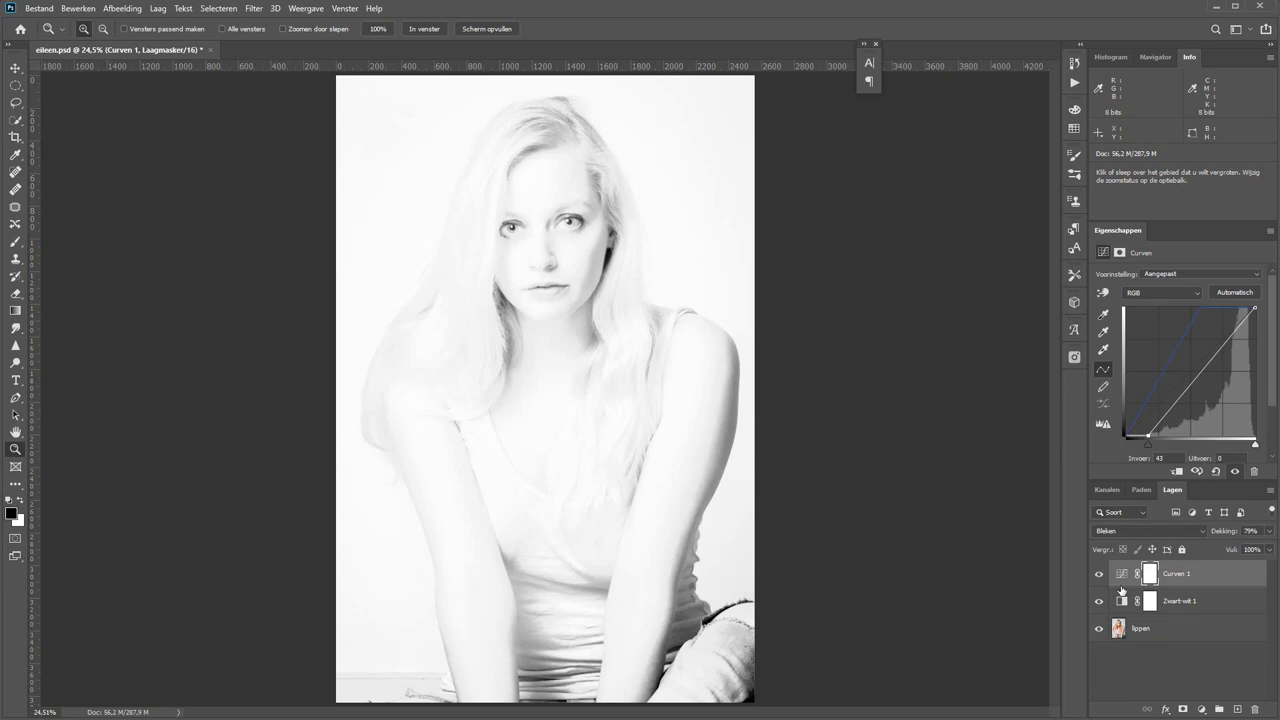